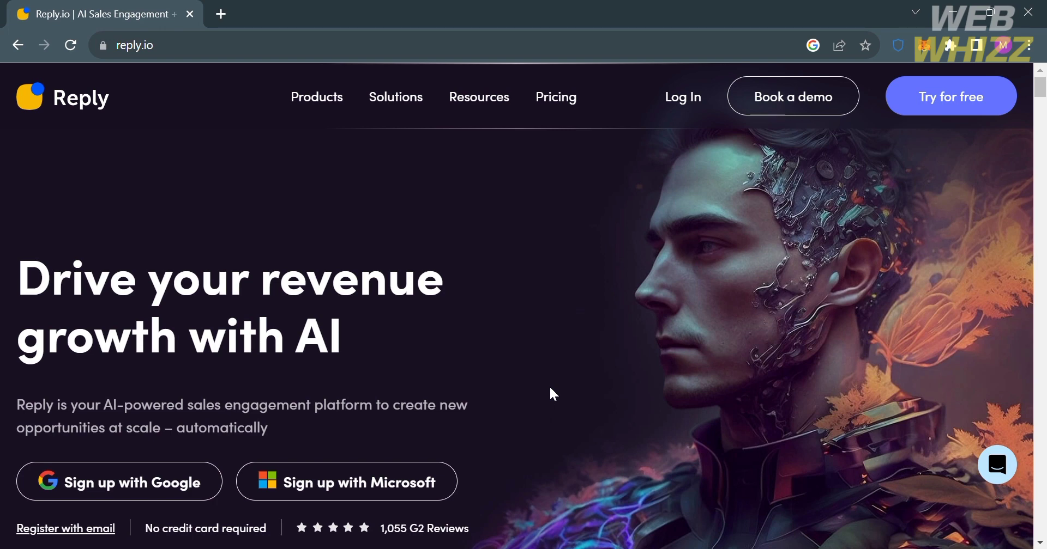
Scroll down the Reply.io homepage to the founder letter.
{"action": "scroll", "coordinate": [552, 391], "scroll_direction": "down", "scroll_amount": 5}
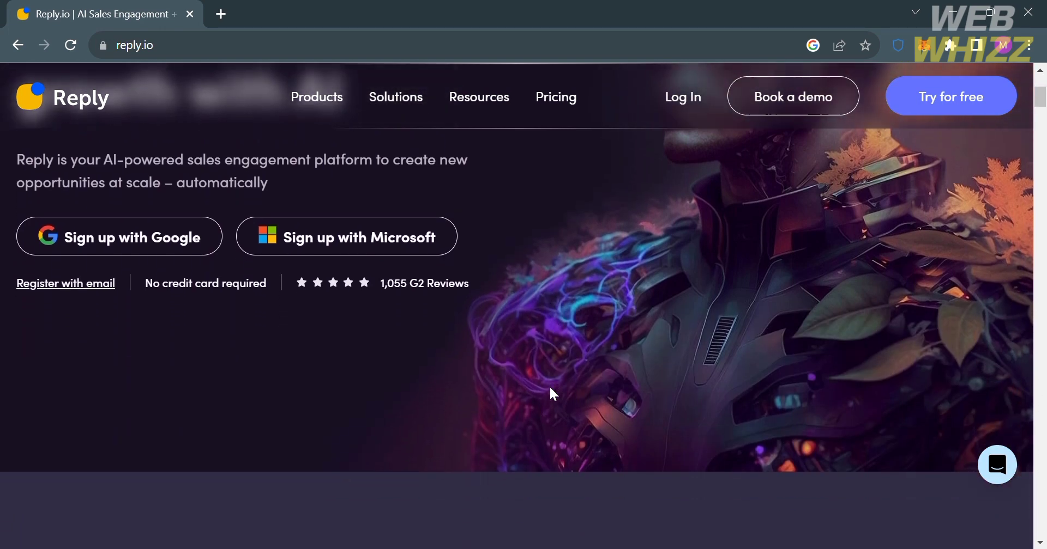
{"action": "scroll", "coordinate": [550, 389], "scroll_direction": "down", "scroll_amount": 5}
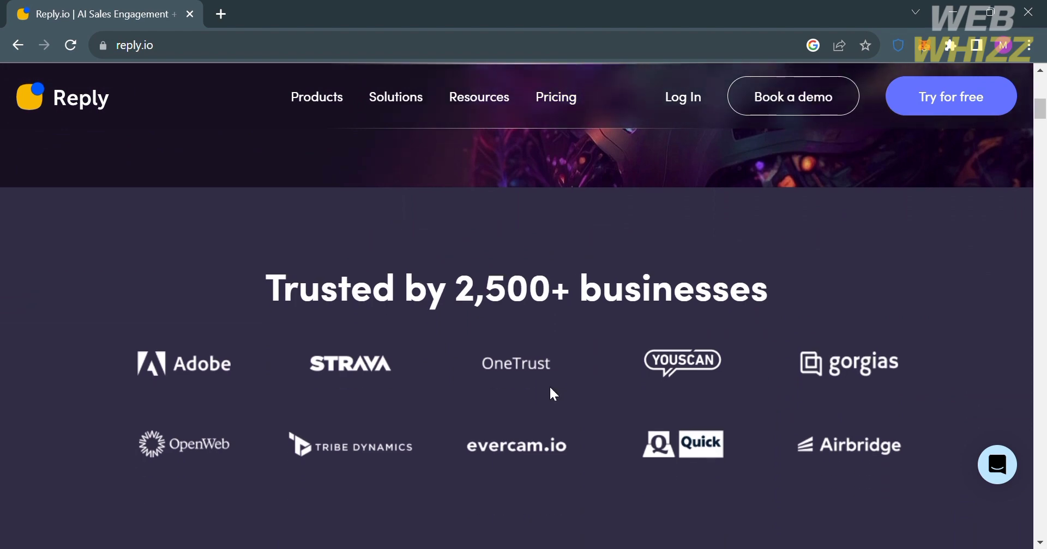
{"action": "scroll", "coordinate": [552, 390], "scroll_direction": "down", "scroll_amount": 1}
{"action": "scroll", "coordinate": [551, 390], "scroll_direction": "down", "scroll_amount": 2}
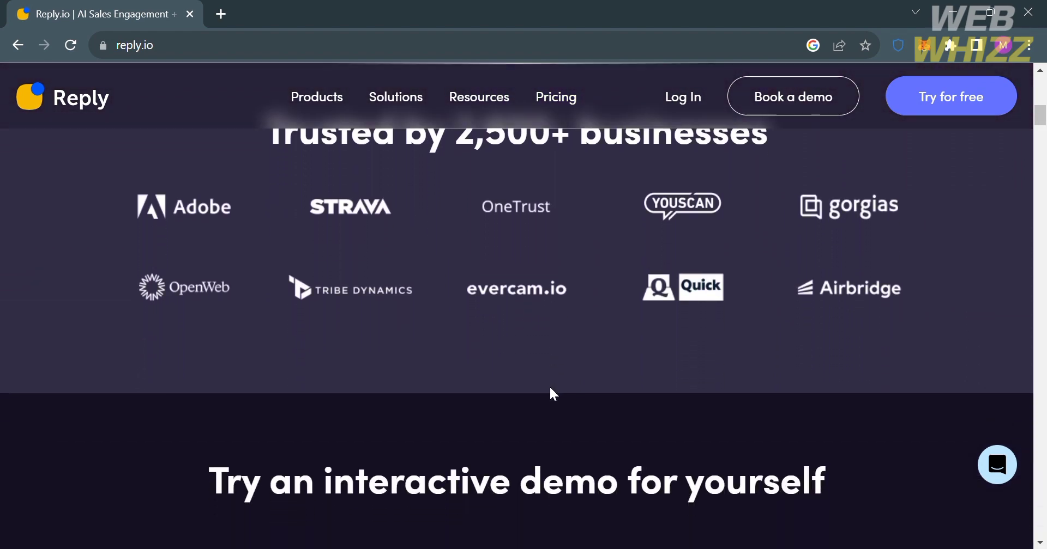
{"action": "scroll", "coordinate": [551, 390], "scroll_direction": "down", "scroll_amount": 5}
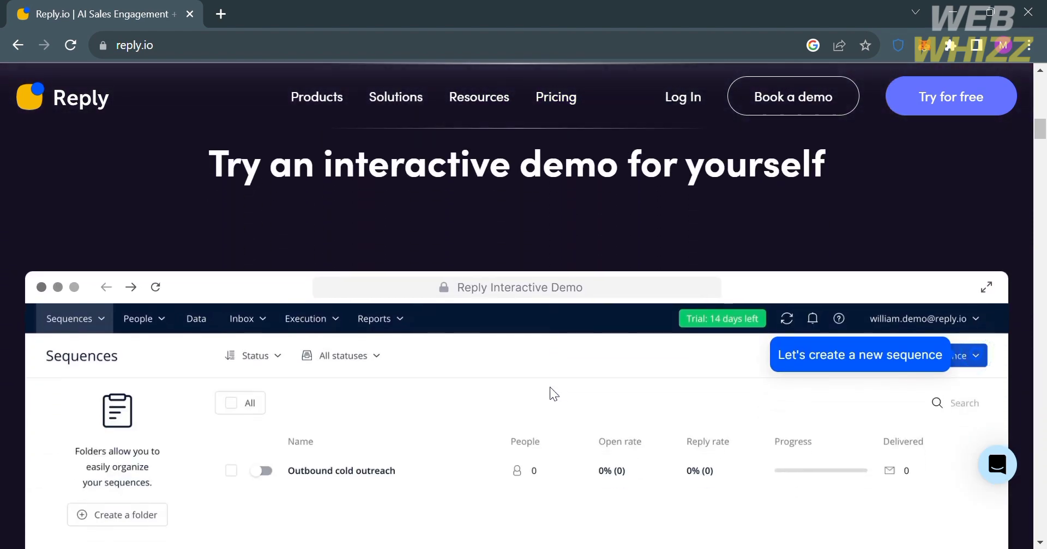
{"action": "scroll", "coordinate": [549, 387], "scroll_direction": "down", "scroll_amount": 2}
{"action": "scroll", "coordinate": [549, 387], "scroll_direction": "down", "scroll_amount": 14}
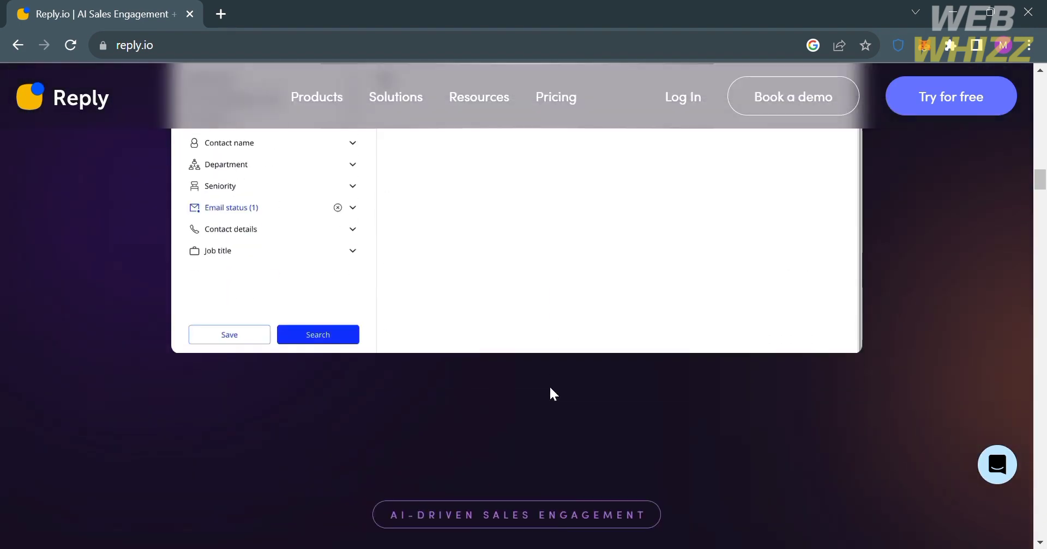
{"action": "scroll", "coordinate": [549, 387], "scroll_direction": "down", "scroll_amount": 10}
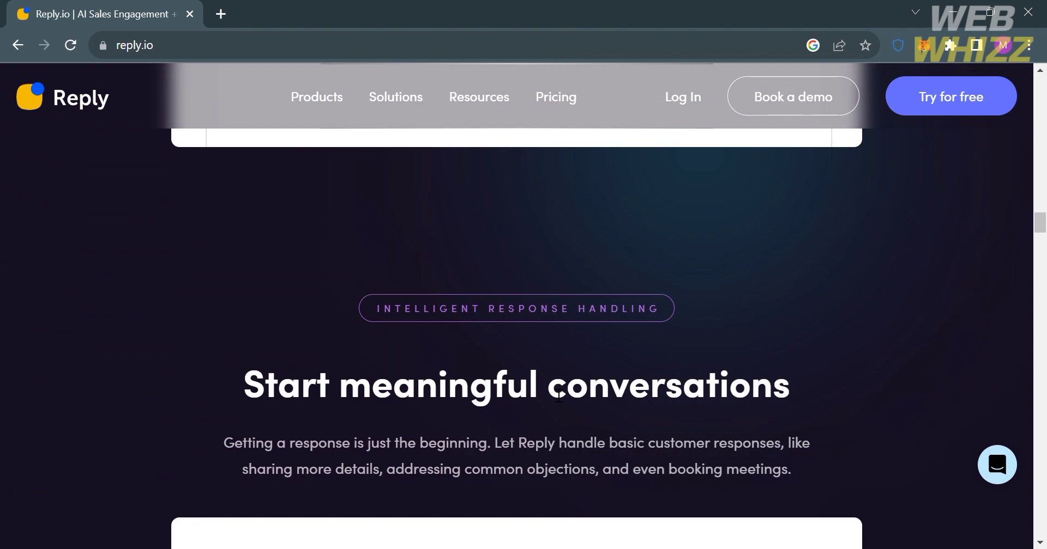
{"action": "scroll", "coordinate": [559, 396], "scroll_direction": "down", "scroll_amount": 12}
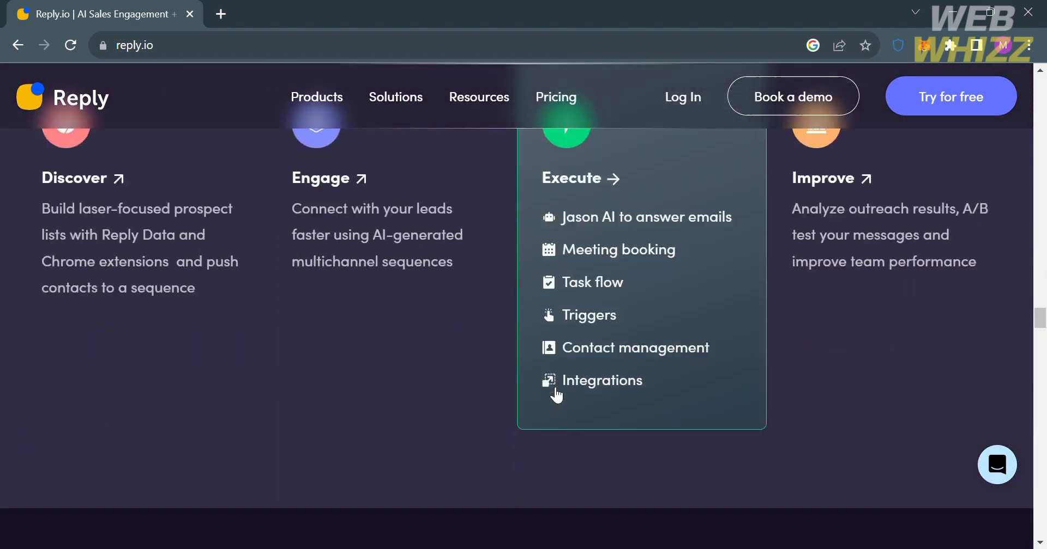
{"action": "scroll", "coordinate": [556, 396], "scroll_direction": "down", "scroll_amount": 12}
{"action": "scroll", "coordinate": [556, 395], "scroll_direction": "down", "scroll_amount": 15}
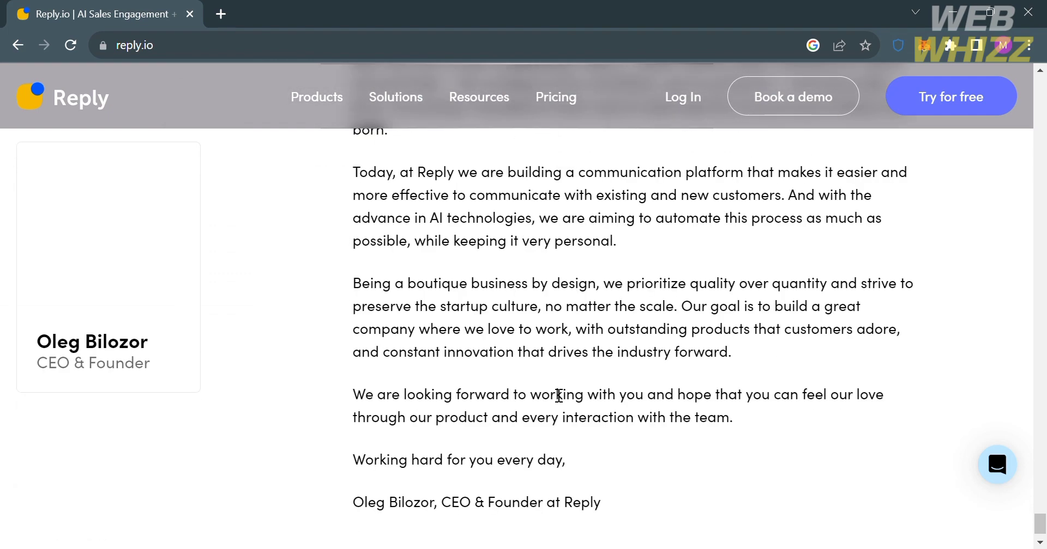
Return to the top of the homepage and go to the Pricing page.
{"action": "scroll", "coordinate": [558, 396], "scroll_direction": "up", "scroll_amount": 8}
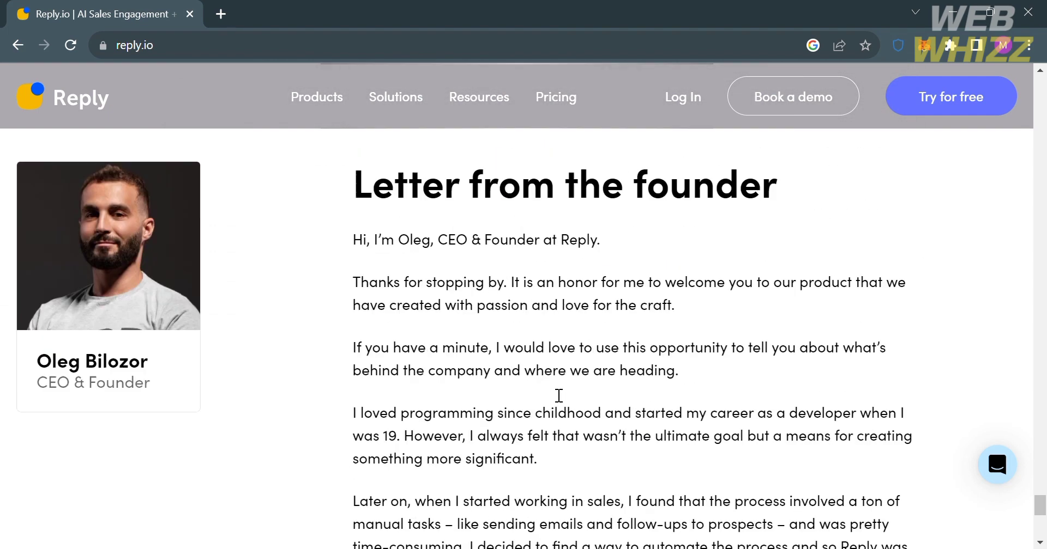
{"action": "scroll", "coordinate": [558, 396], "scroll_direction": "down", "scroll_amount": 8}
{"action": "scroll", "coordinate": [554, 390], "scroll_direction": "up", "scroll_amount": 10}
{"action": "scroll", "coordinate": [549, 387], "scroll_direction": "down", "scroll_amount": 15}
{"action": "scroll", "coordinate": [549, 387], "scroll_direction": "up", "scroll_amount": 3}
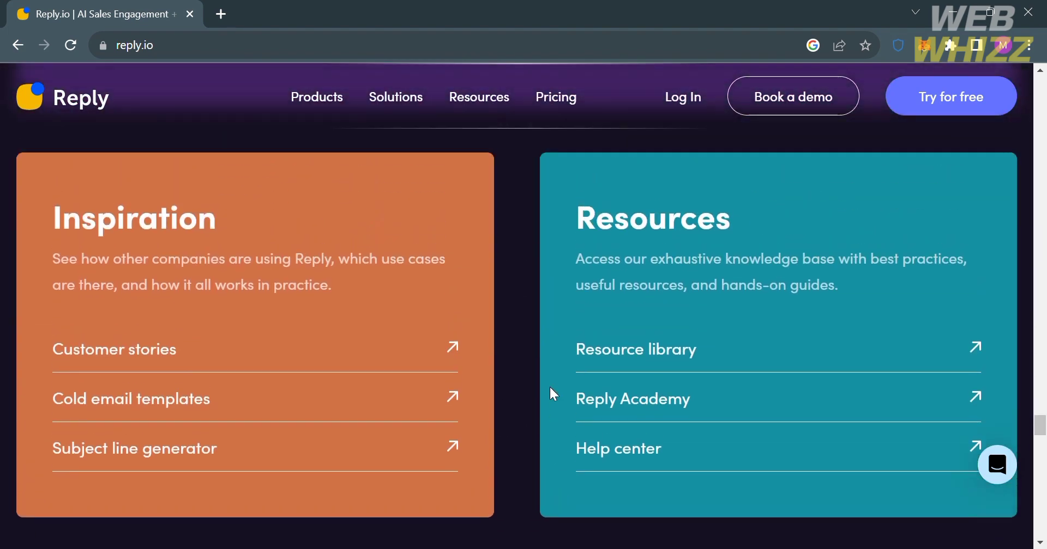
{"action": "scroll", "coordinate": [549, 389], "scroll_direction": "up", "scroll_amount": 10}
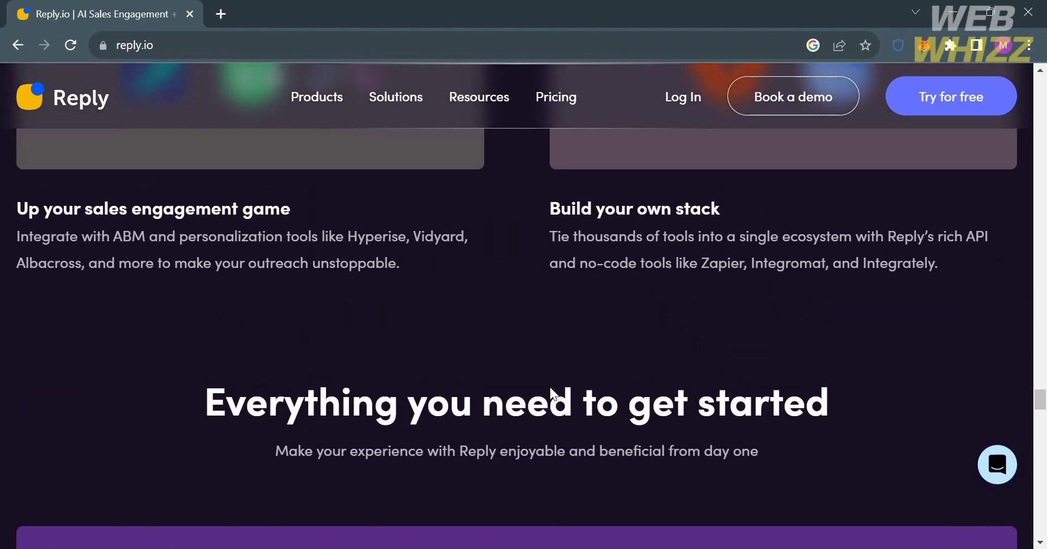
{"action": "scroll", "coordinate": [550, 388], "scroll_direction": "up", "scroll_amount": 7}
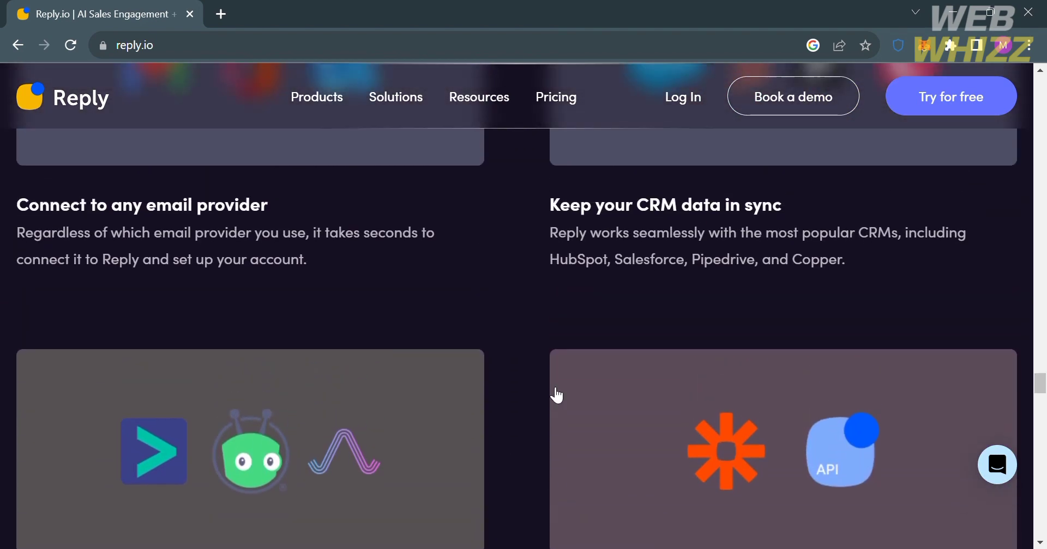
{"action": "scroll", "coordinate": [556, 393], "scroll_direction": "up", "scroll_amount": 2}
{"action": "scroll", "coordinate": [513, 331], "scroll_direction": "up", "scroll_amount": 5}
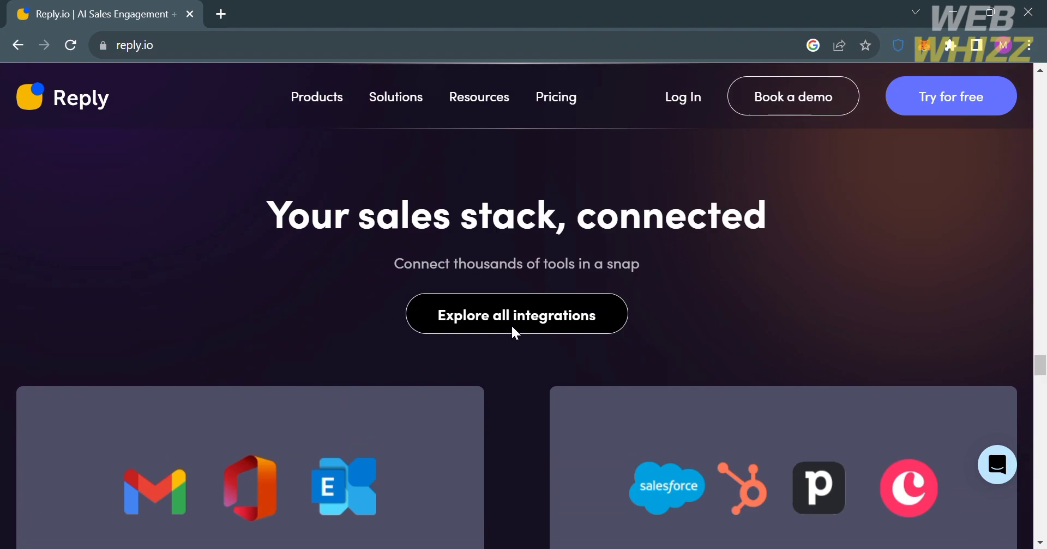
{"action": "scroll", "coordinate": [515, 329], "scroll_direction": "up", "scroll_amount": 12}
{"action": "scroll", "coordinate": [514, 332], "scroll_direction": "up", "scroll_amount": 15}
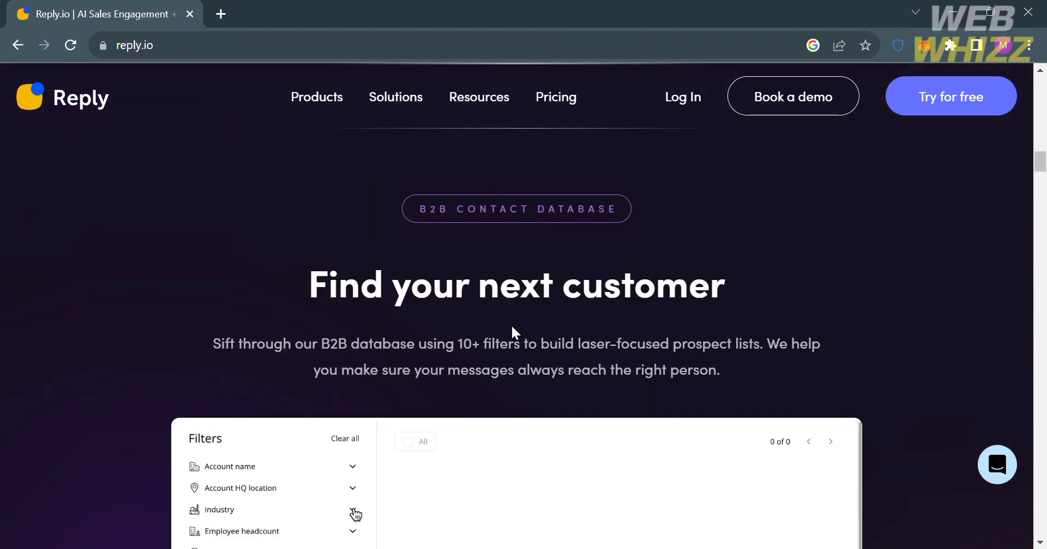
{"action": "scroll", "coordinate": [512, 327], "scroll_direction": "up", "scroll_amount": 10}
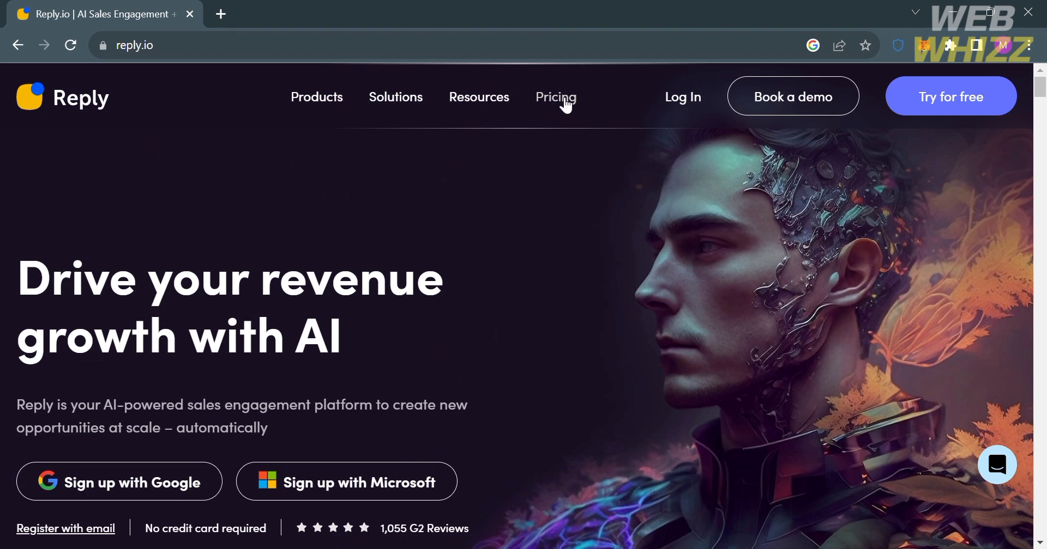
{"action": "left_click", "coordinate": [565, 105]}
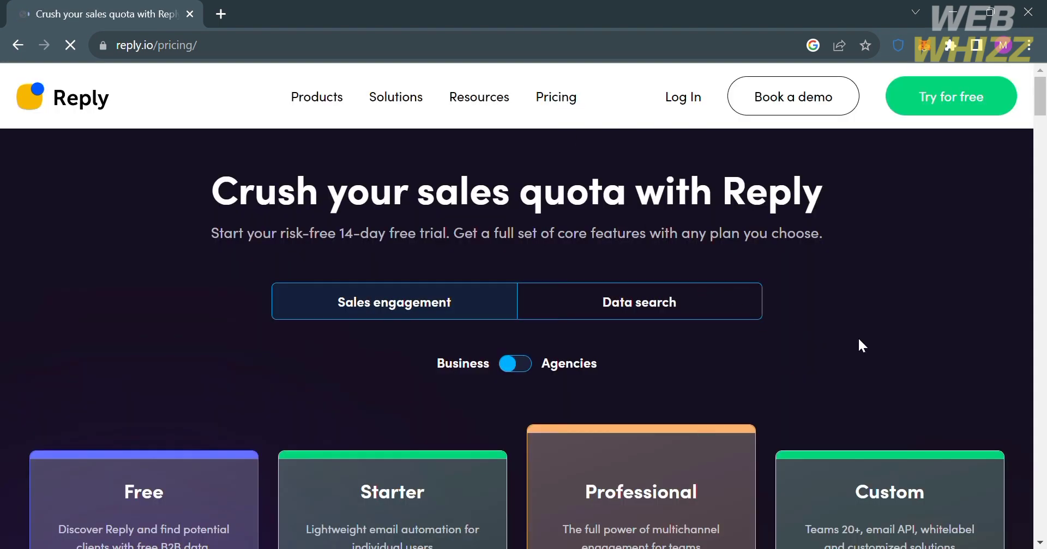
Review the Free, Starter, Professional and Custom plans, then start the Free plan sign-up.
{"action": "scroll", "coordinate": [859, 341], "scroll_direction": "down", "scroll_amount": 5}
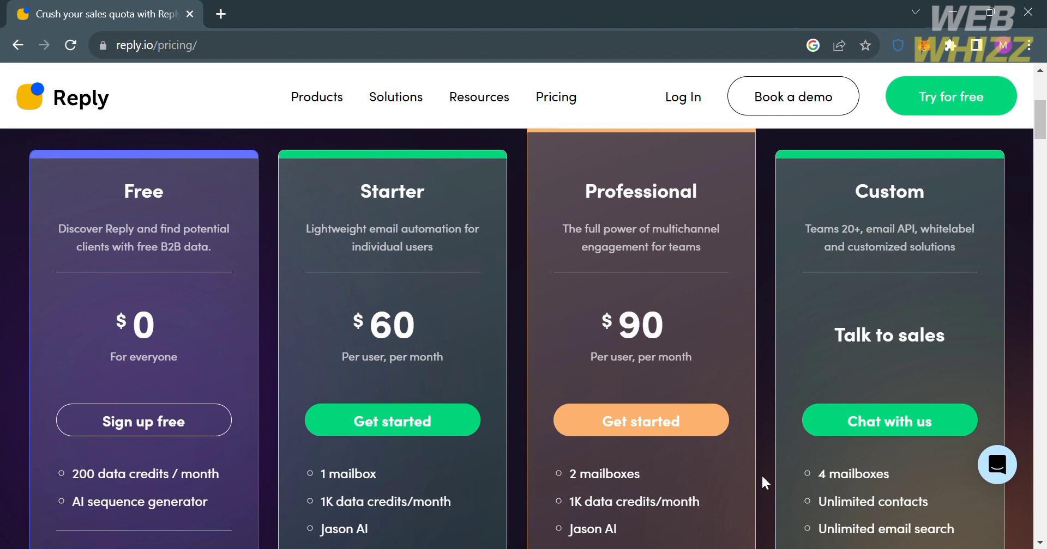
{"action": "scroll", "coordinate": [762, 477], "scroll_direction": "down", "scroll_amount": 5}
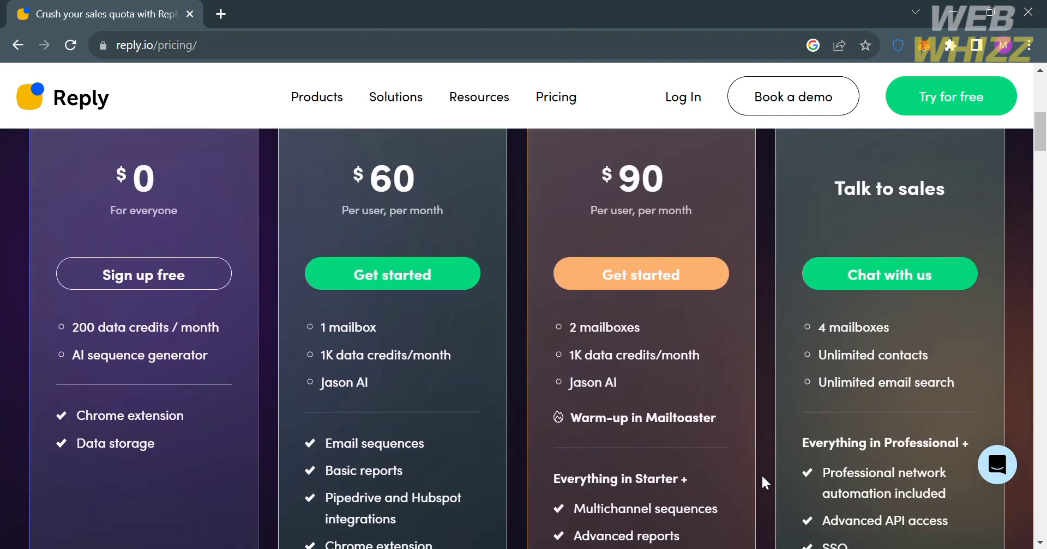
{"action": "scroll", "coordinate": [763, 478], "scroll_direction": "down", "scroll_amount": 10}
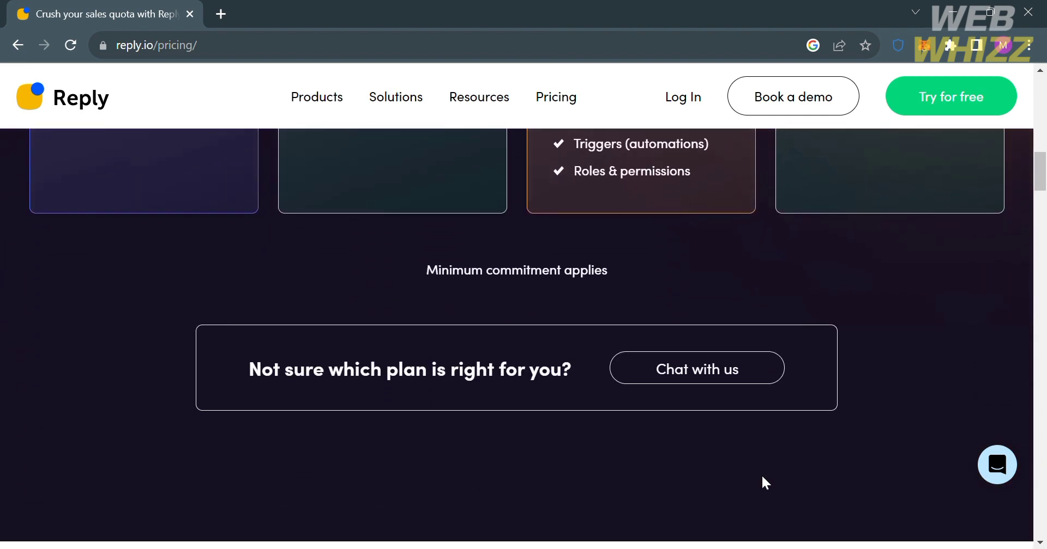
{"action": "scroll", "coordinate": [762, 476], "scroll_direction": "down", "scroll_amount": 4}
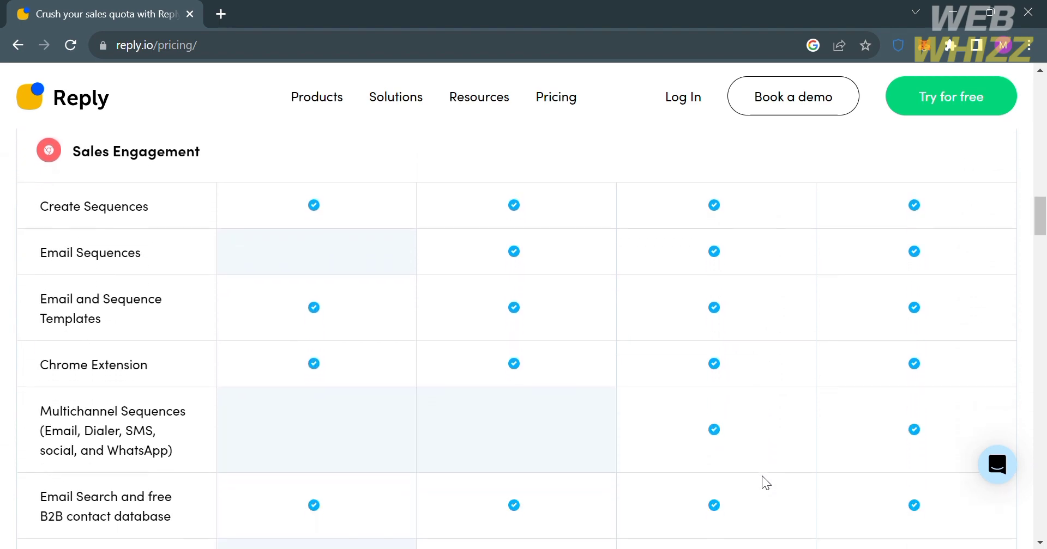
{"action": "scroll", "coordinate": [761, 476], "scroll_direction": "up", "scroll_amount": 15}
{"action": "scroll", "coordinate": [762, 477], "scroll_direction": "down", "scroll_amount": 5}
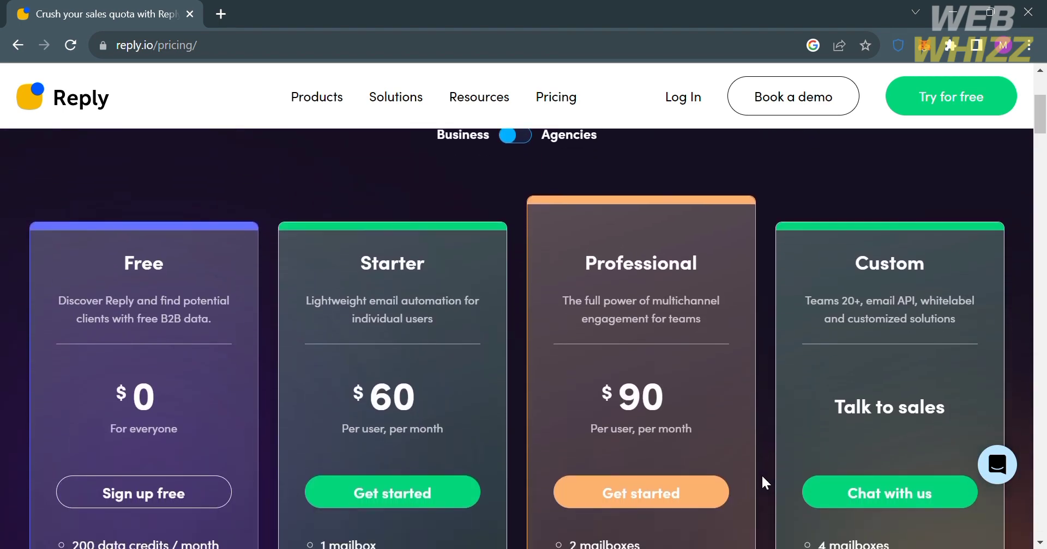
{"action": "scroll", "coordinate": [762, 476], "scroll_direction": "down", "scroll_amount": 2}
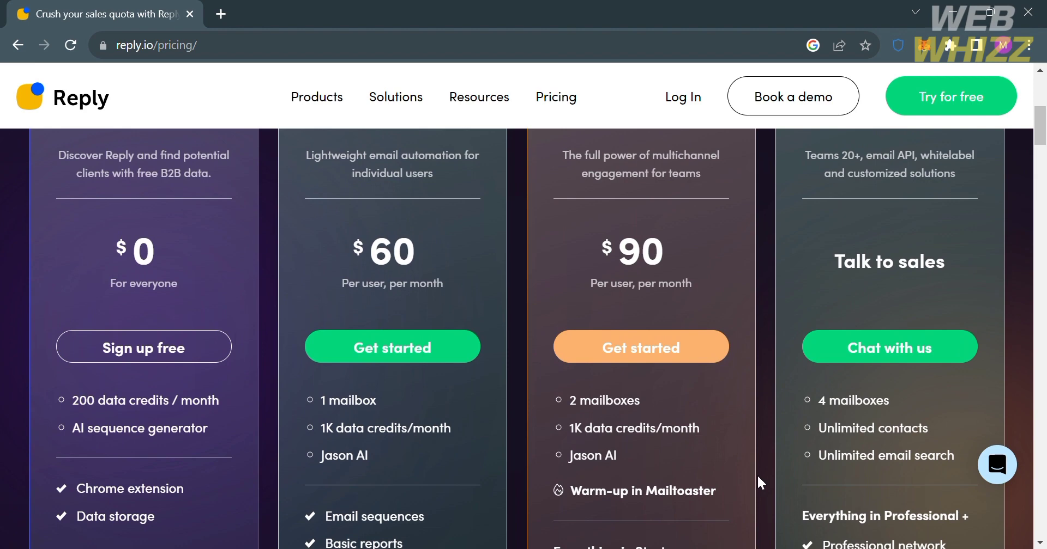
{"action": "left_click", "coordinate": [164, 358]}
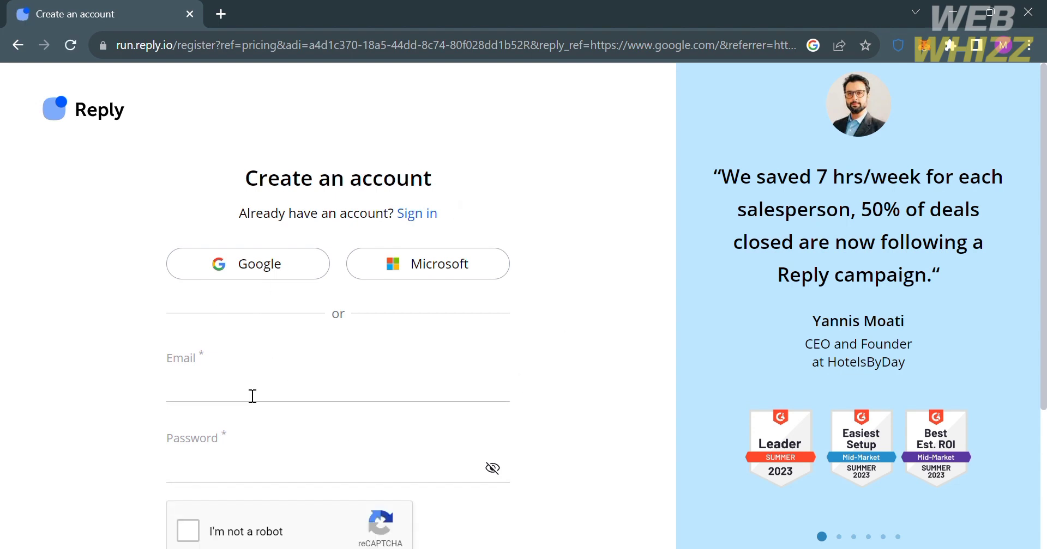
Create the Reply.io account using Google sign-in.
{"action": "scroll", "coordinate": [252, 397], "scroll_direction": "down", "scroll_amount": 2}
{"action": "scroll", "coordinate": [252, 397], "scroll_direction": "up", "scroll_amount": 2}
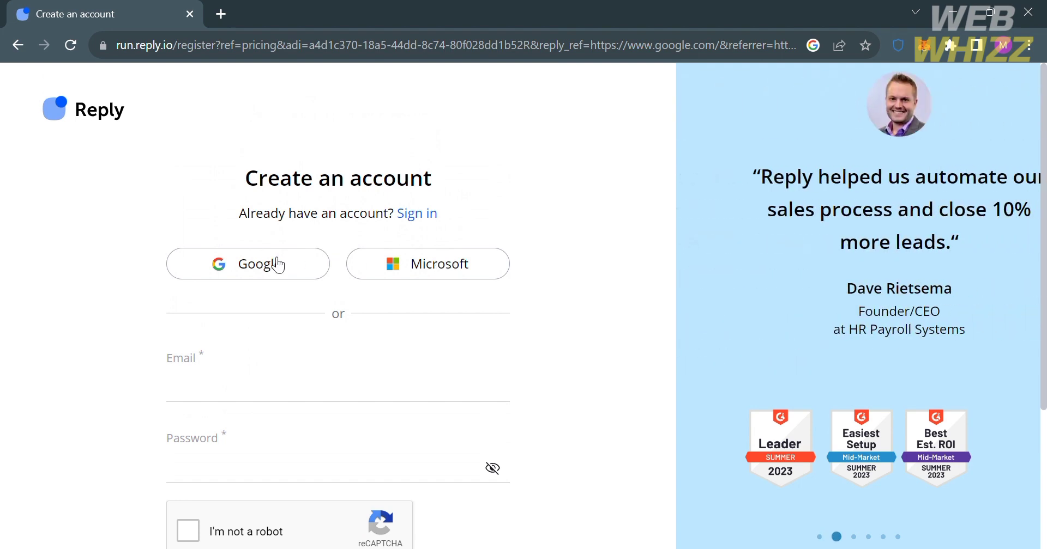
{"action": "left_click", "coordinate": [261, 266]}
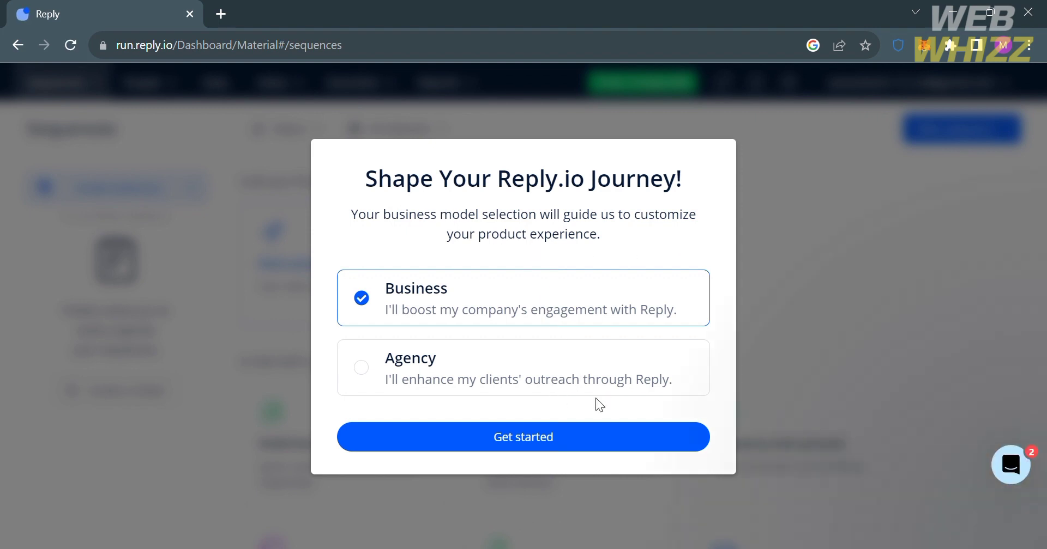
Keep Business as the business model and get started to reach the Sequences page.
{"action": "left_click", "coordinate": [618, 439]}
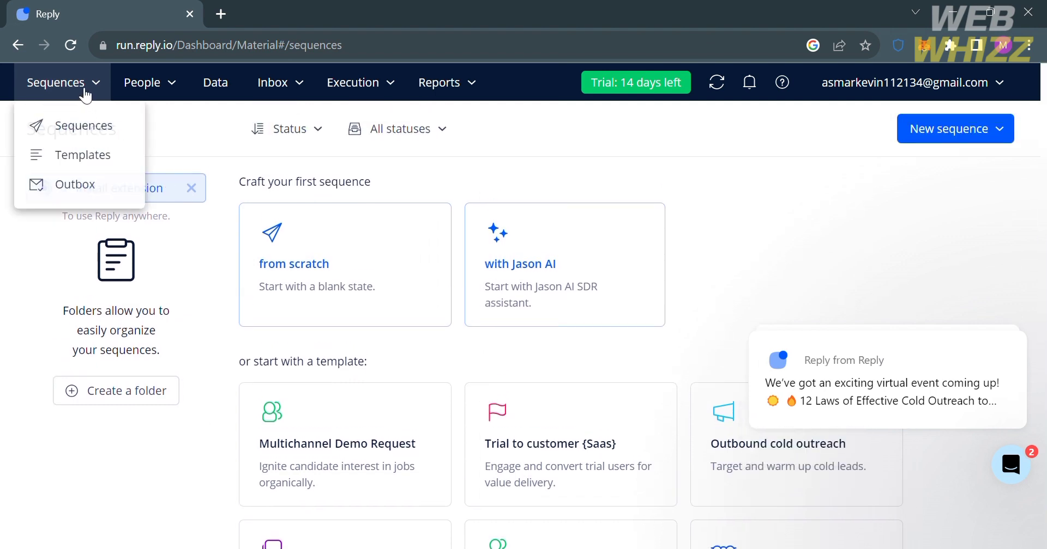
{"action": "mouse_move", "coordinate": [147, 87]}
{"action": "mouse_move", "coordinate": [77, 83]}
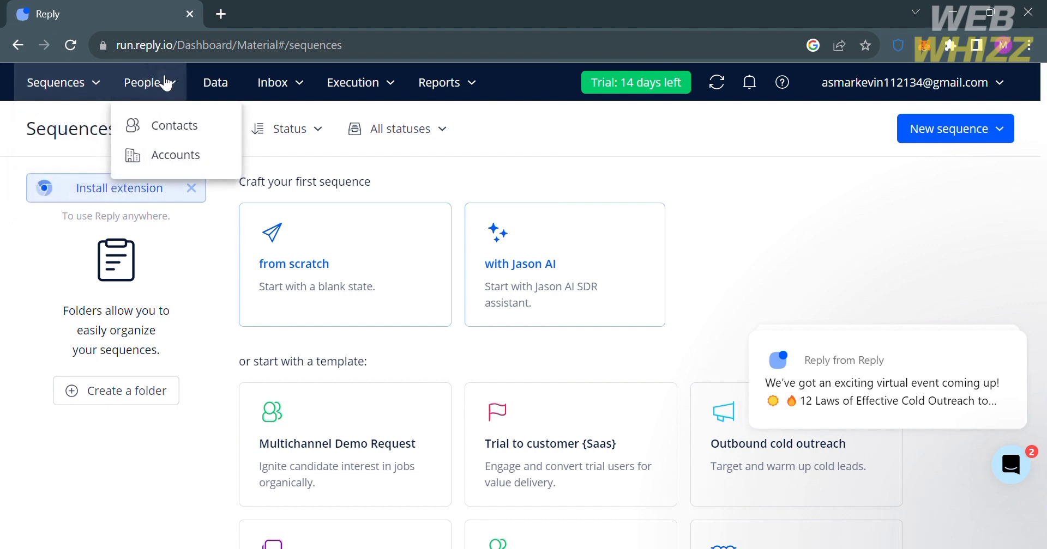
Open People > Contacts and briefly open and close the support chat.
{"action": "left_click", "coordinate": [180, 127]}
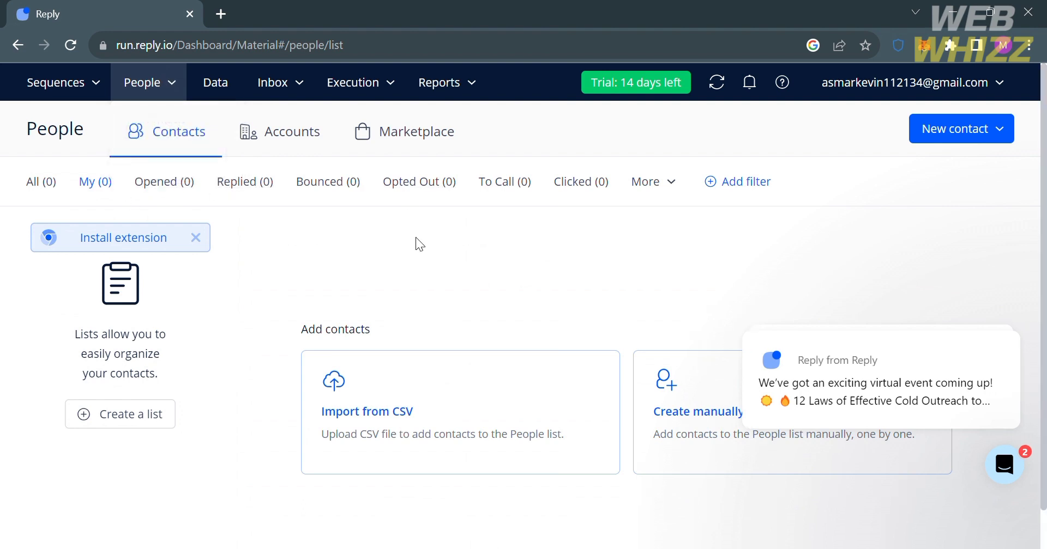
{"action": "left_click", "coordinate": [1008, 480]}
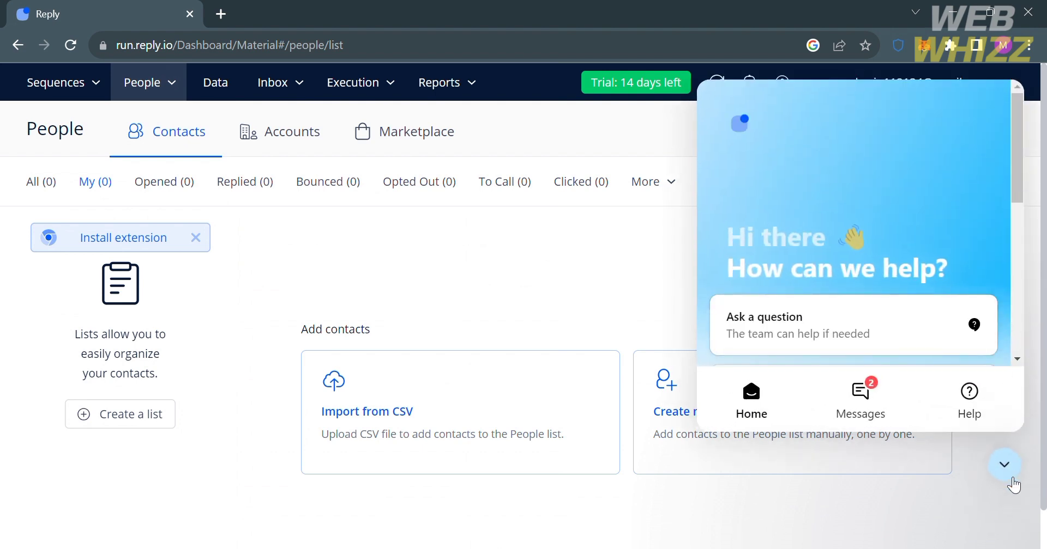
{"action": "left_click", "coordinate": [1013, 482]}
Clear all the notification cards and switch to the Data page.
{"action": "mouse_move", "coordinate": [986, 371]}
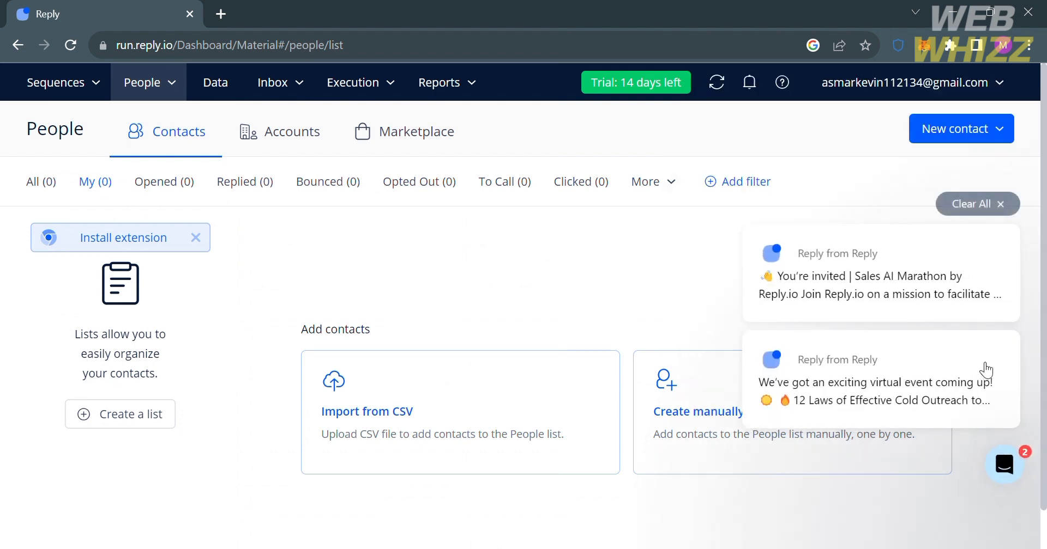
{"action": "left_click", "coordinate": [1002, 204]}
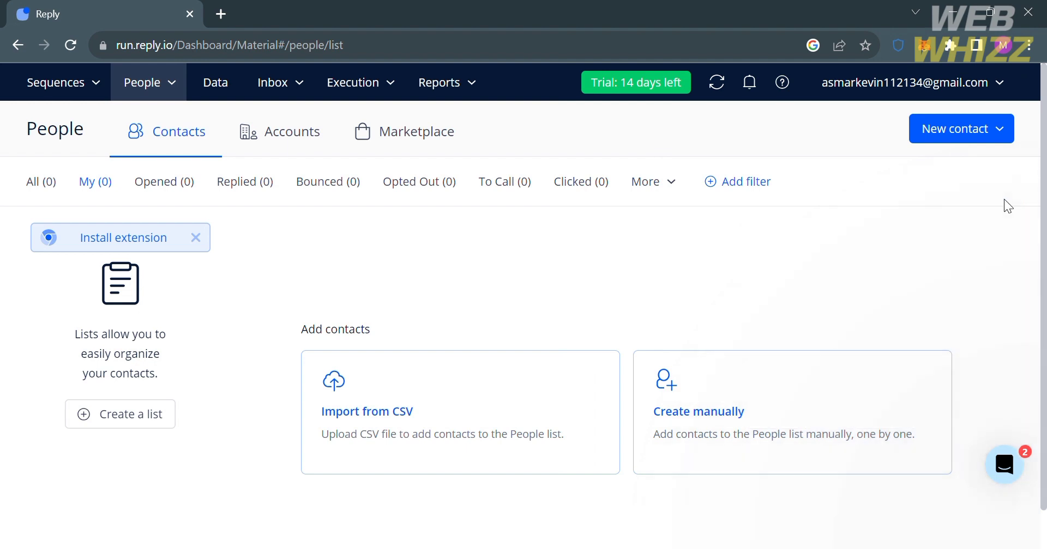
{"action": "left_click", "coordinate": [216, 84]}
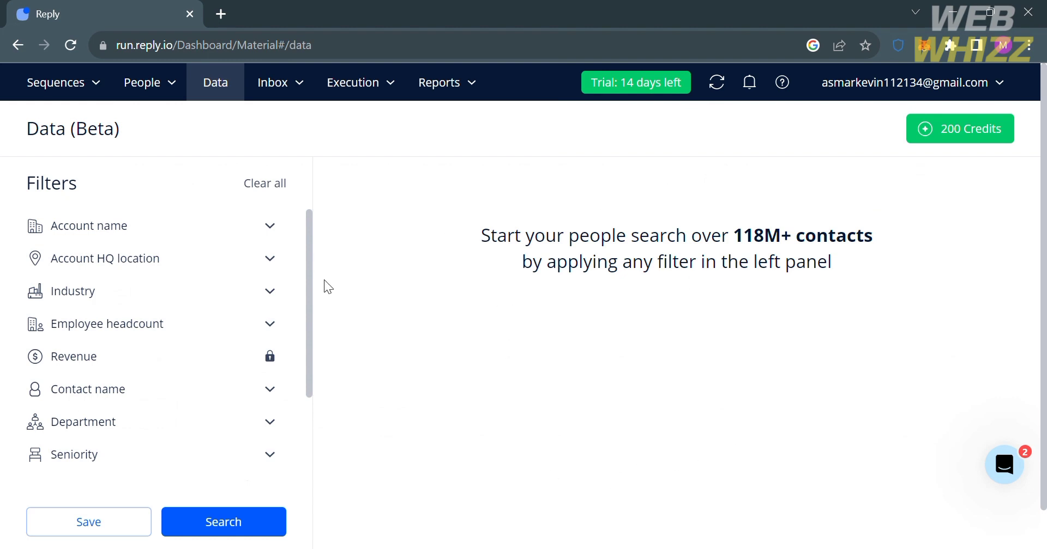
Look through the Data people-search filters such as Industry, Seniority and Job title.
{"action": "scroll", "coordinate": [270, 301], "scroll_direction": "down", "scroll_amount": 2}
{"action": "scroll", "coordinate": [271, 303], "scroll_direction": "down", "scroll_amount": 1}
{"action": "scroll", "coordinate": [271, 303], "scroll_direction": "up", "scroll_amount": 3}
Open Inbox > Inbox, review the empty conversation list, then expand the Execution menu.
{"action": "mouse_move", "coordinate": [286, 82]}
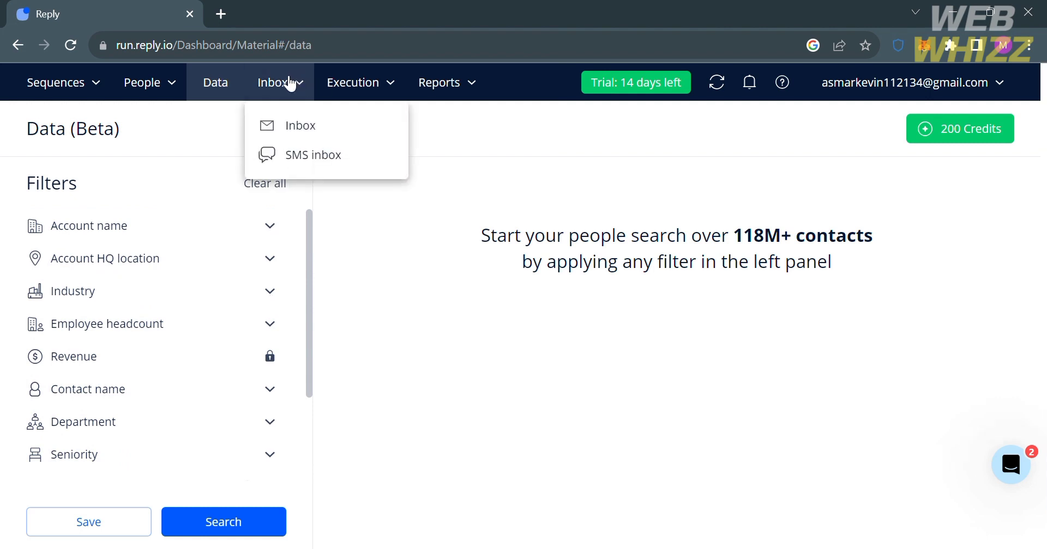
{"action": "left_click", "coordinate": [296, 129]}
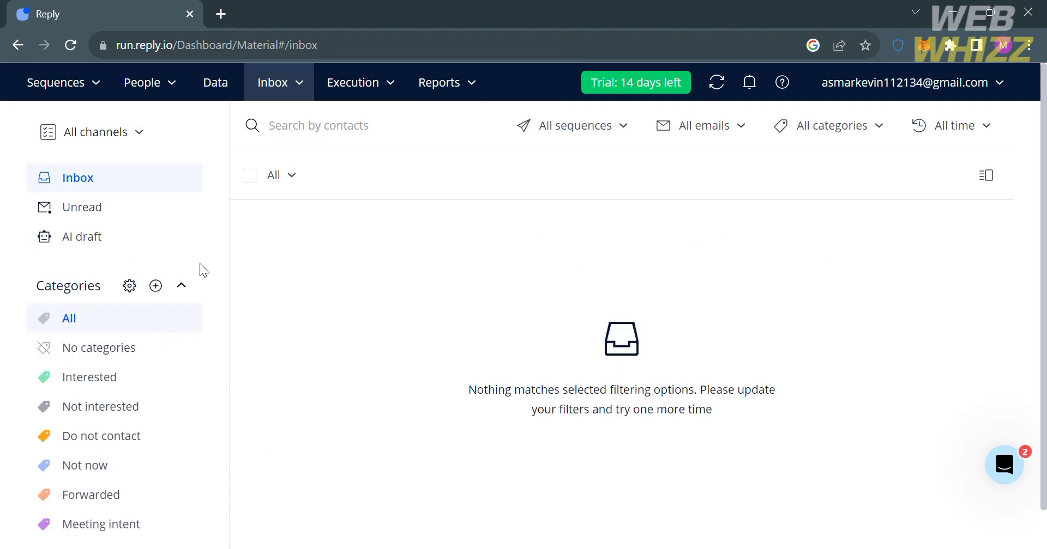
{"action": "scroll", "coordinate": [214, 342], "scroll_direction": "down", "scroll_amount": 1}
{"action": "scroll", "coordinate": [214, 342], "scroll_direction": "up", "scroll_amount": 1}
{"action": "left_click", "coordinate": [369, 96]}
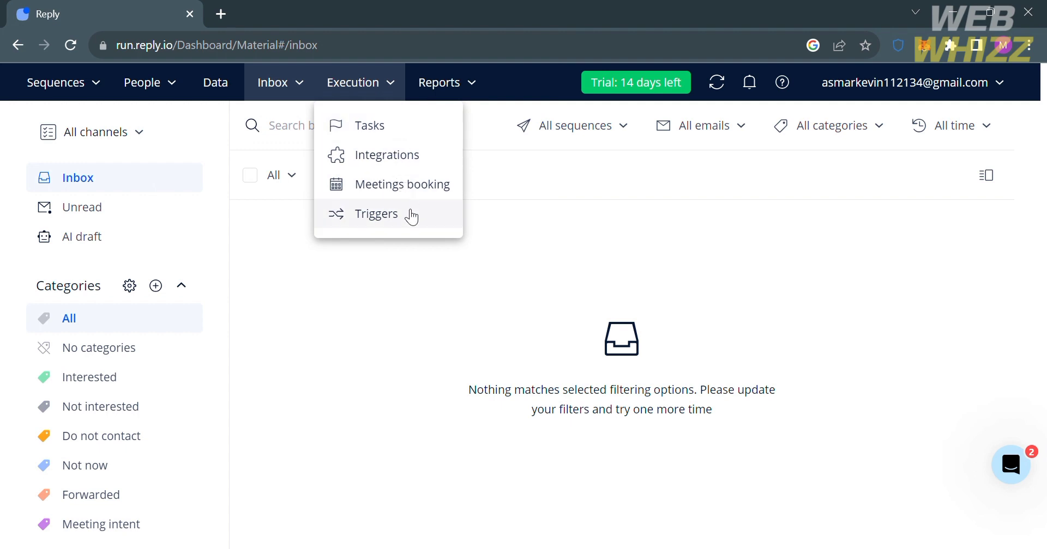
Visit Execution > Tasks, then Execution > Integrations and browse the integration cards.
{"action": "left_click", "coordinate": [410, 138]}
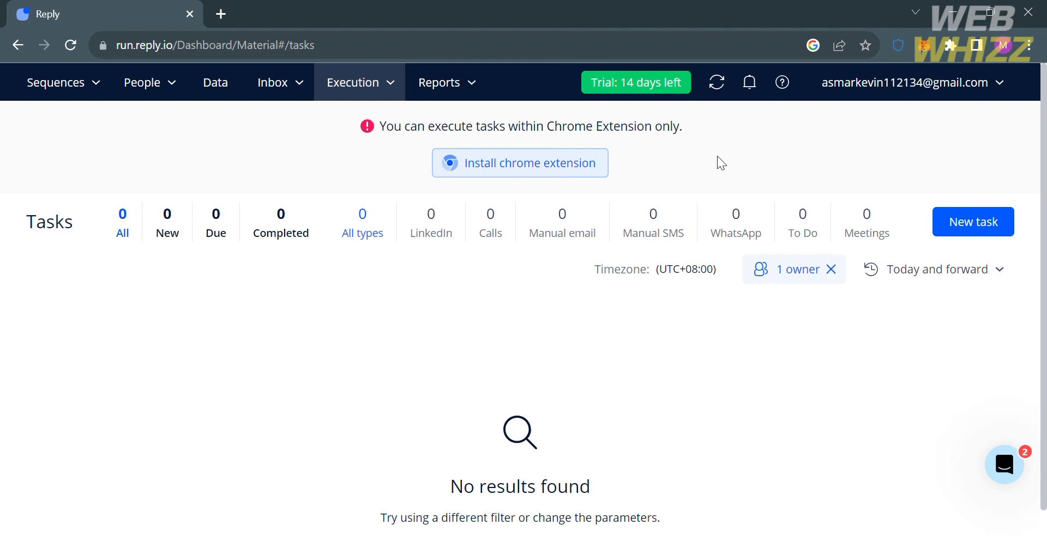
{"action": "mouse_move", "coordinate": [406, 87]}
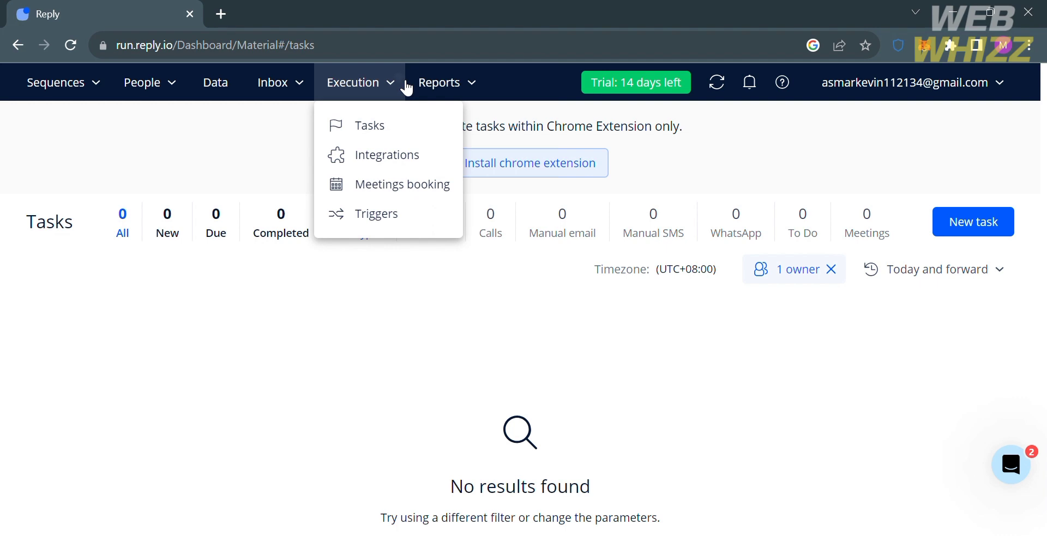
{"action": "left_click", "coordinate": [414, 158]}
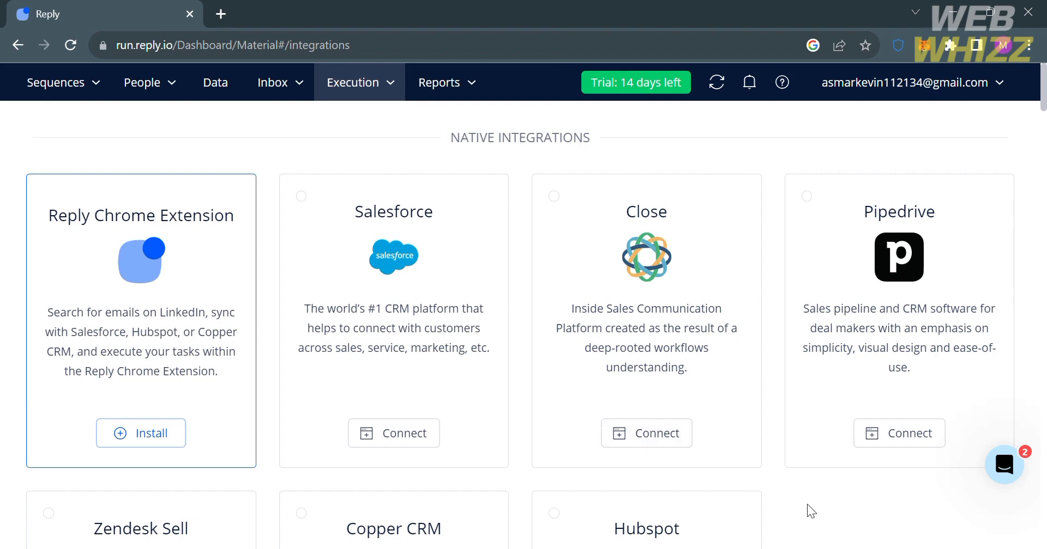
{"action": "scroll", "coordinate": [807, 505], "scroll_direction": "down", "scroll_amount": 3}
{"action": "scroll", "coordinate": [807, 512], "scroll_direction": "down", "scroll_amount": 3}
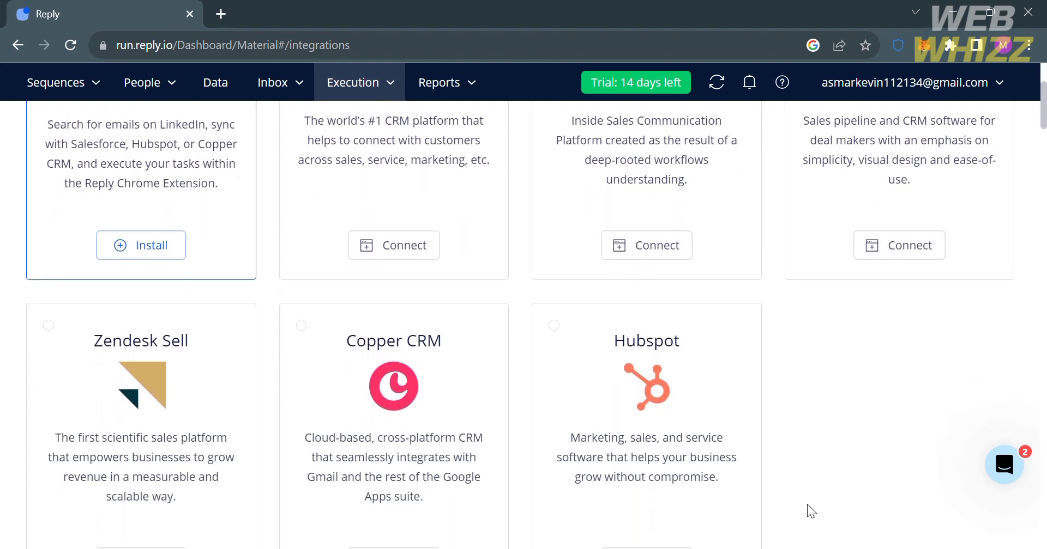
{"action": "scroll", "coordinate": [807, 505], "scroll_direction": "up", "scroll_amount": 6}
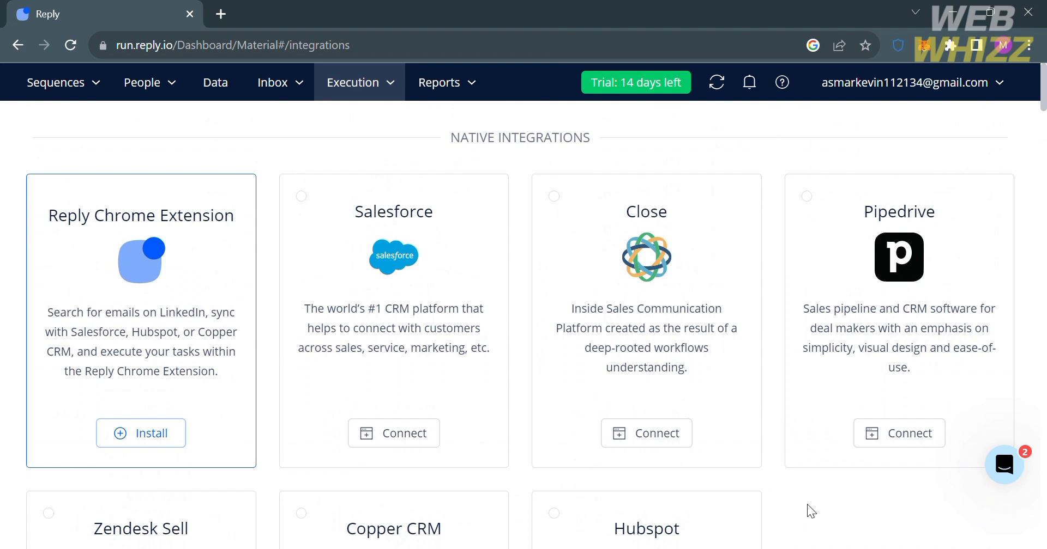
{"action": "left_click", "coordinate": [392, 88]}
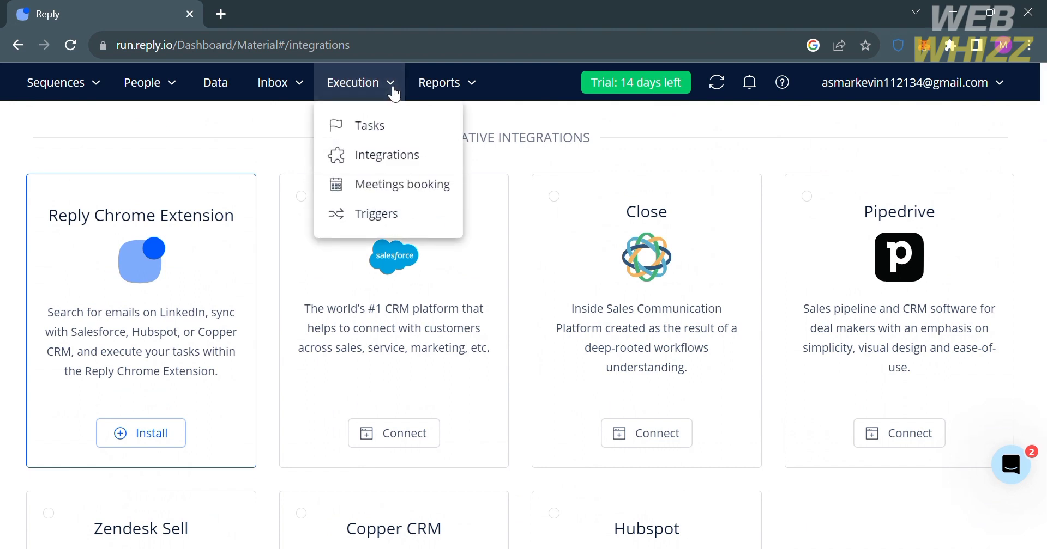
Open Execution > Meetings booking and review its General settings, including the 30-minute duration.
{"action": "left_click", "coordinate": [413, 188]}
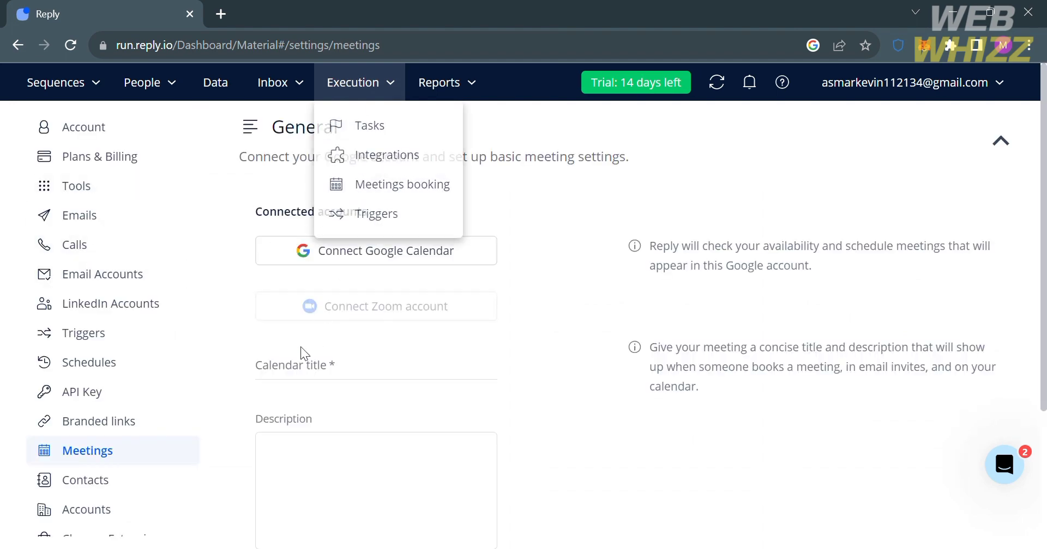
{"action": "scroll", "coordinate": [385, 514], "scroll_direction": "down", "scroll_amount": 1}
{"action": "scroll", "coordinate": [385, 514], "scroll_direction": "up", "scroll_amount": 1}
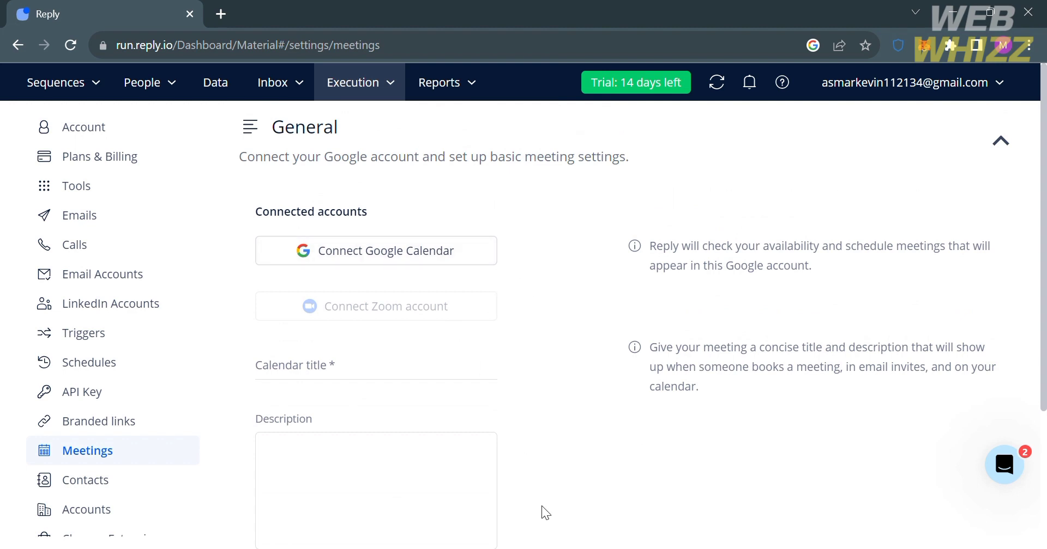
{"action": "scroll", "coordinate": [633, 391], "scroll_direction": "down", "scroll_amount": 3}
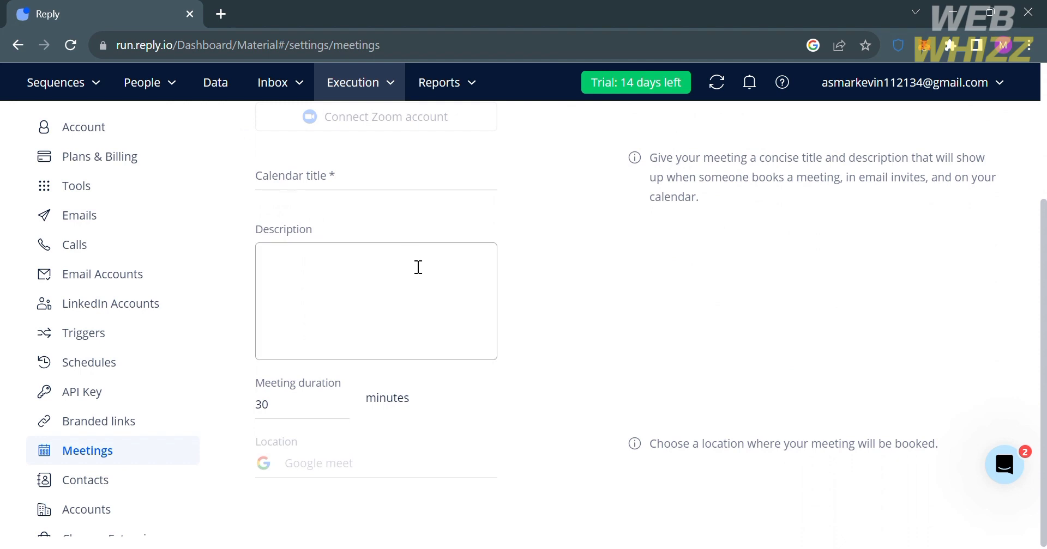
{"action": "scroll", "coordinate": [519, 454], "scroll_direction": "down", "scroll_amount": 1}
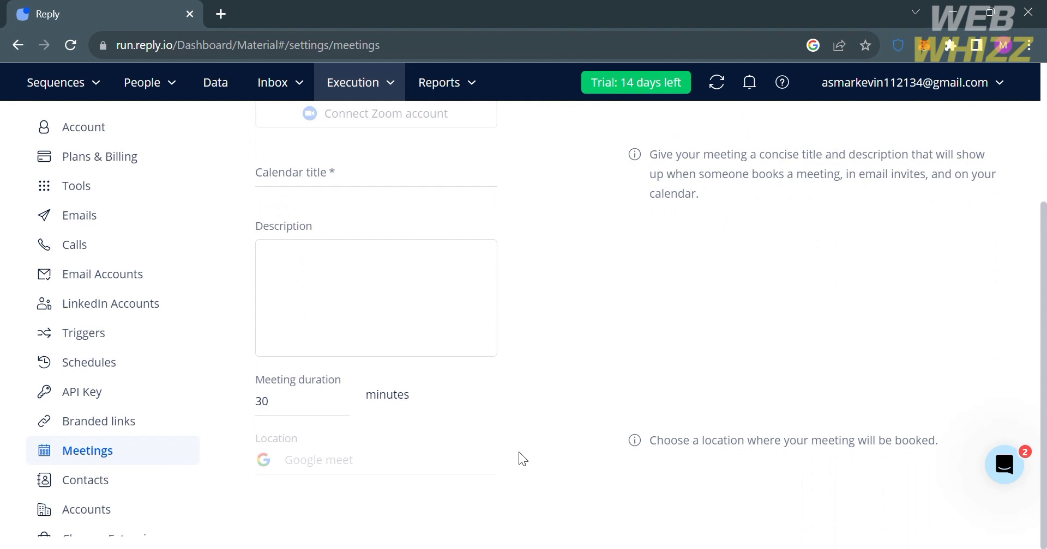
{"action": "mouse_move", "coordinate": [467, 81]}
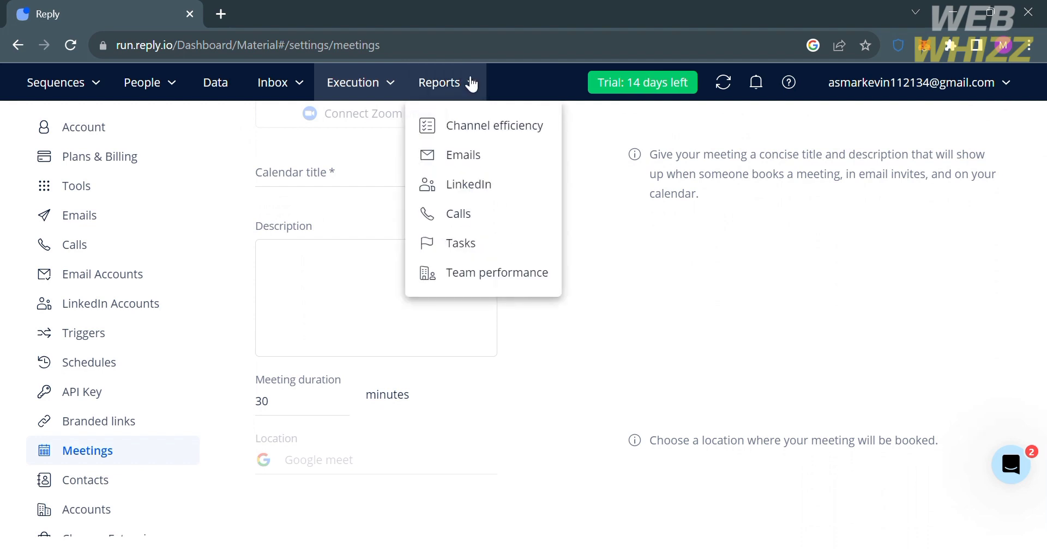
Browse the Channel efficiency, Emails and LinkedIn reports.
{"action": "left_click", "coordinate": [484, 131]}
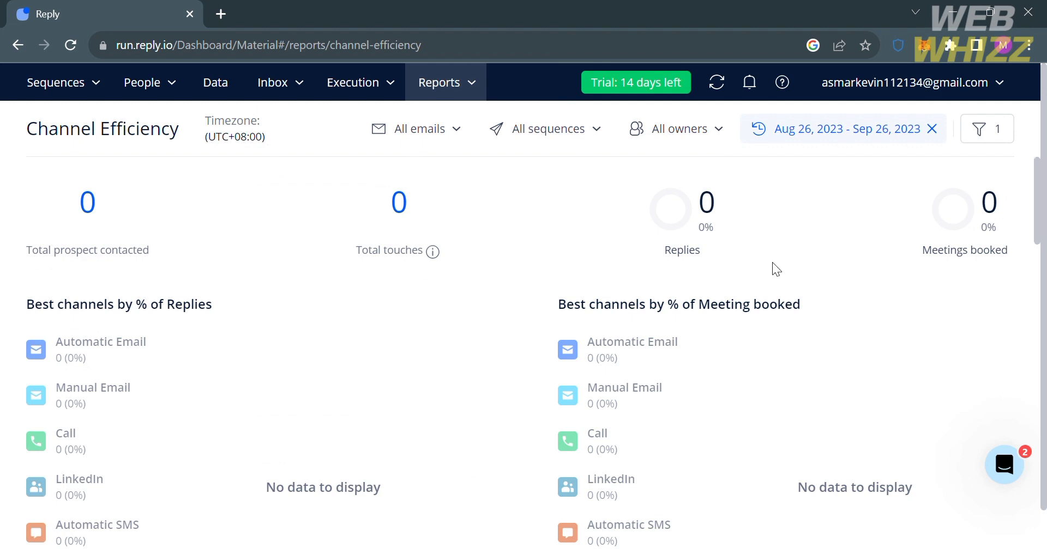
{"action": "left_click", "coordinate": [456, 81]}
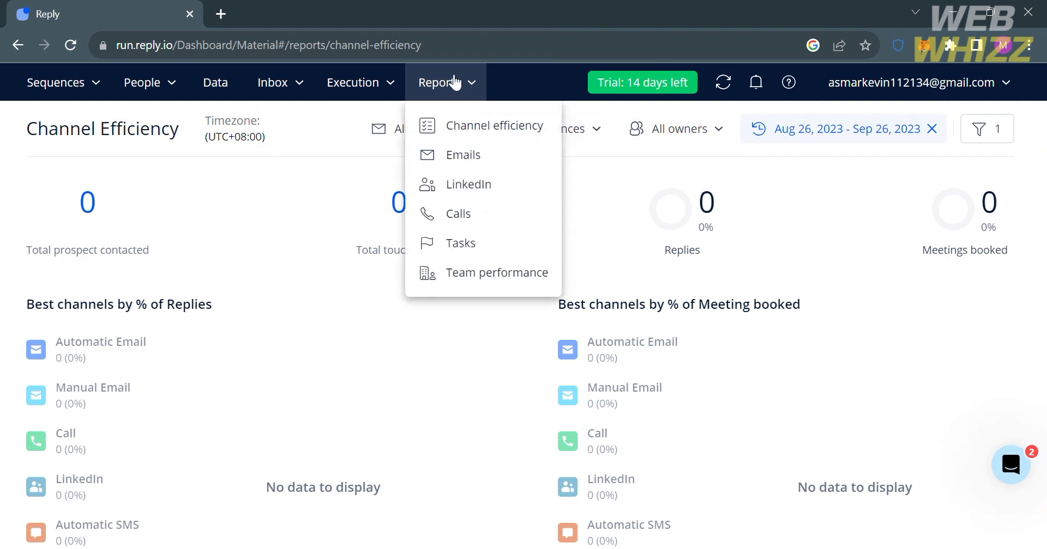
{"action": "left_click", "coordinate": [503, 166]}
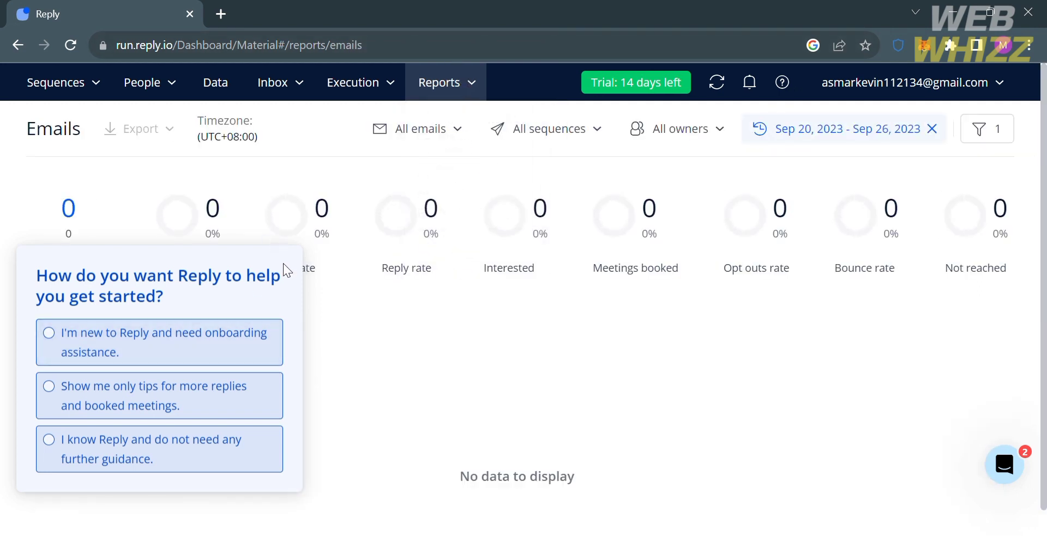
{"action": "mouse_move", "coordinate": [453, 100]}
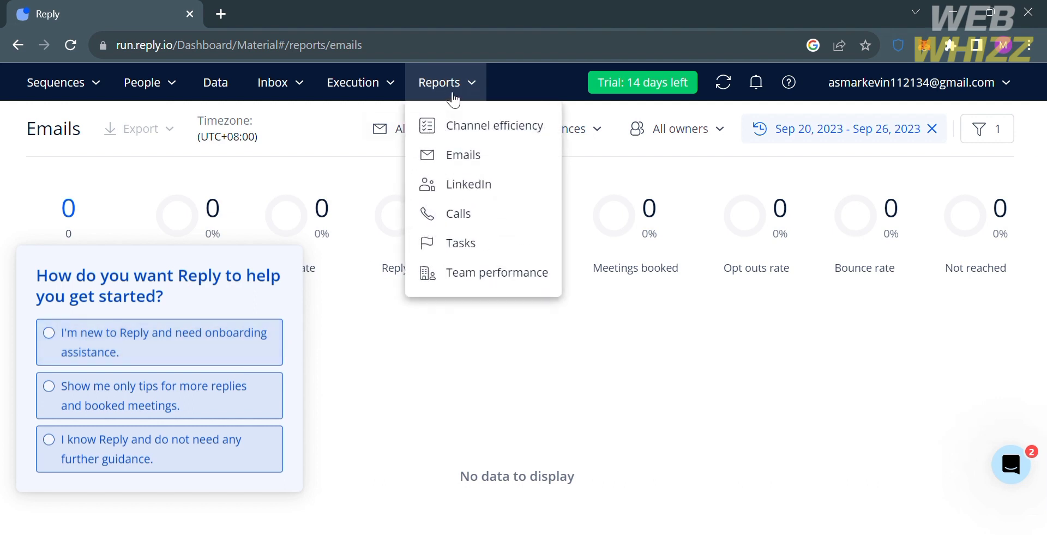
{"action": "left_click", "coordinate": [469, 195]}
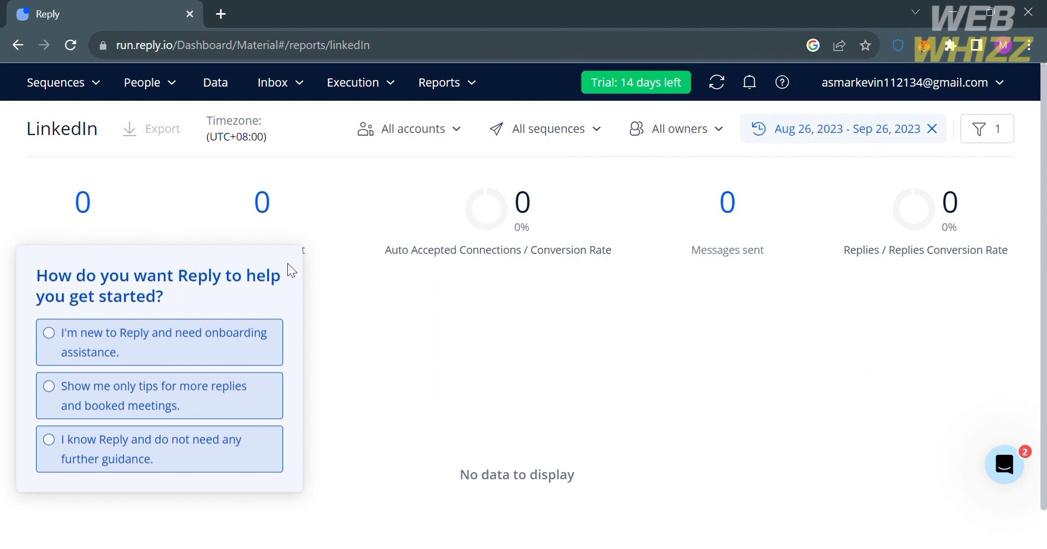
Choose 'I know Reply and do not need any further guidance', then view Team performance.
{"action": "left_click_drag", "start_coordinate": [287, 263], "coordinate": [294, 367]}
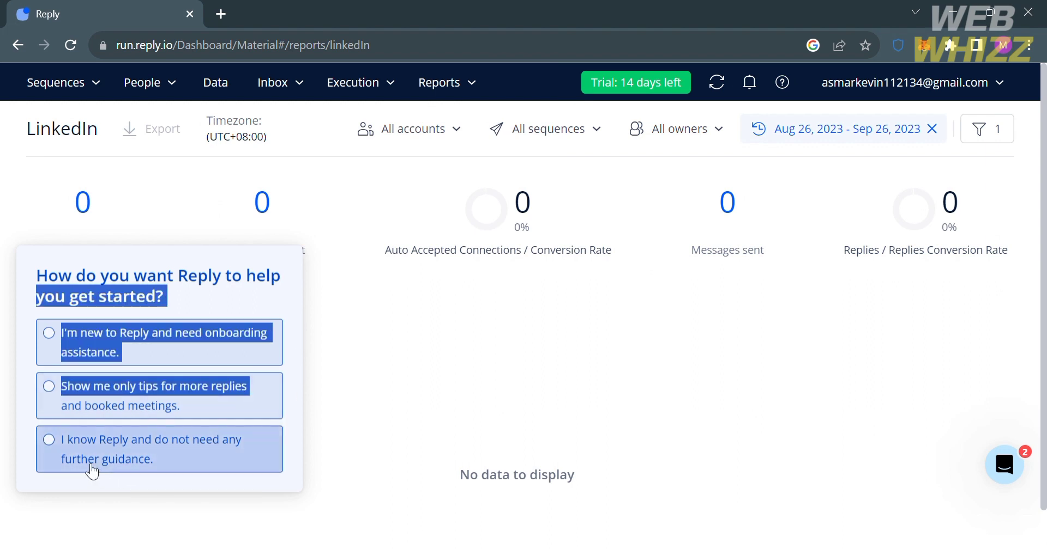
{"action": "left_click", "coordinate": [47, 439]}
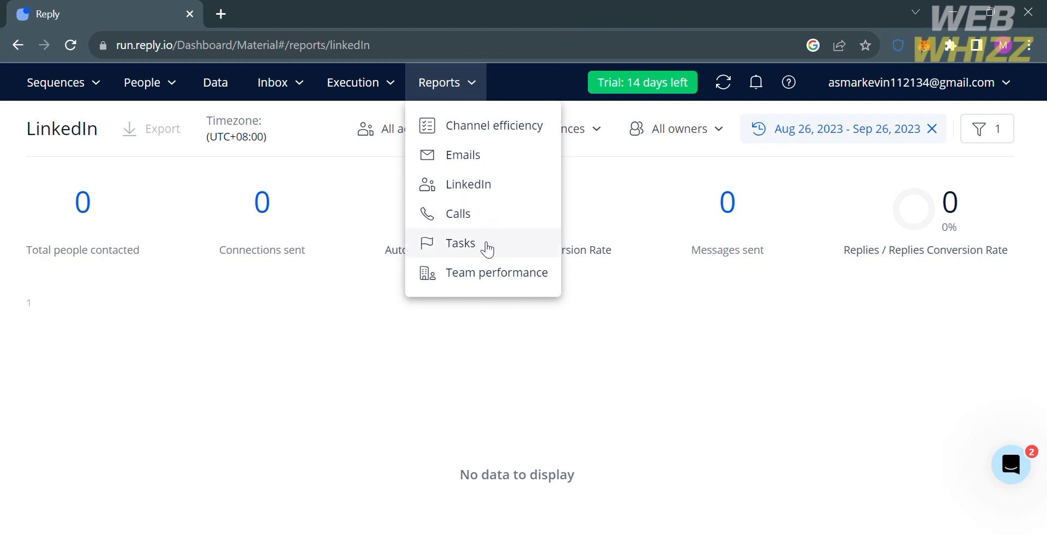
{"action": "left_click", "coordinate": [489, 274]}
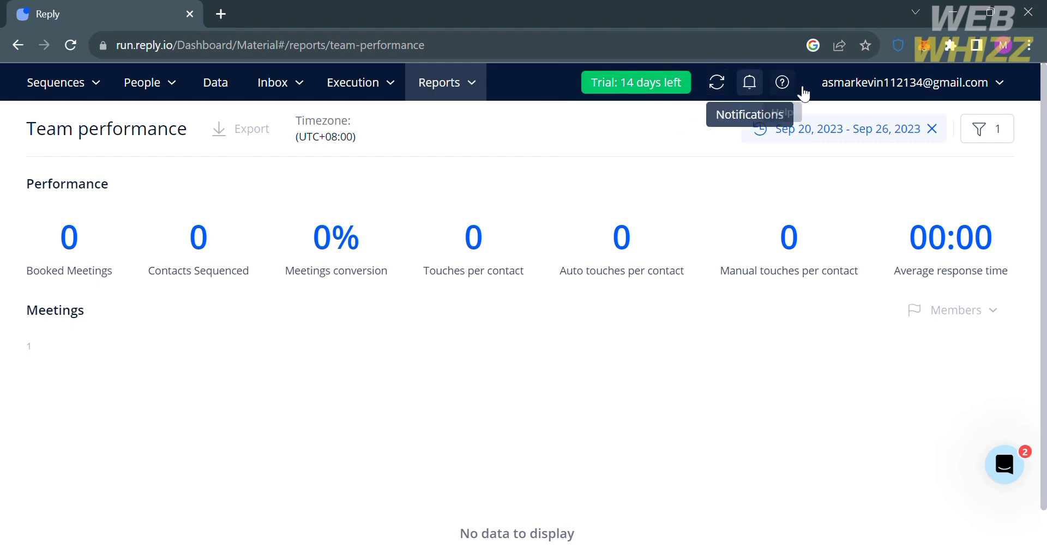
Open and close the account email menu, then expand the Sequences navigation options.
{"action": "left_click", "coordinate": [836, 87]}
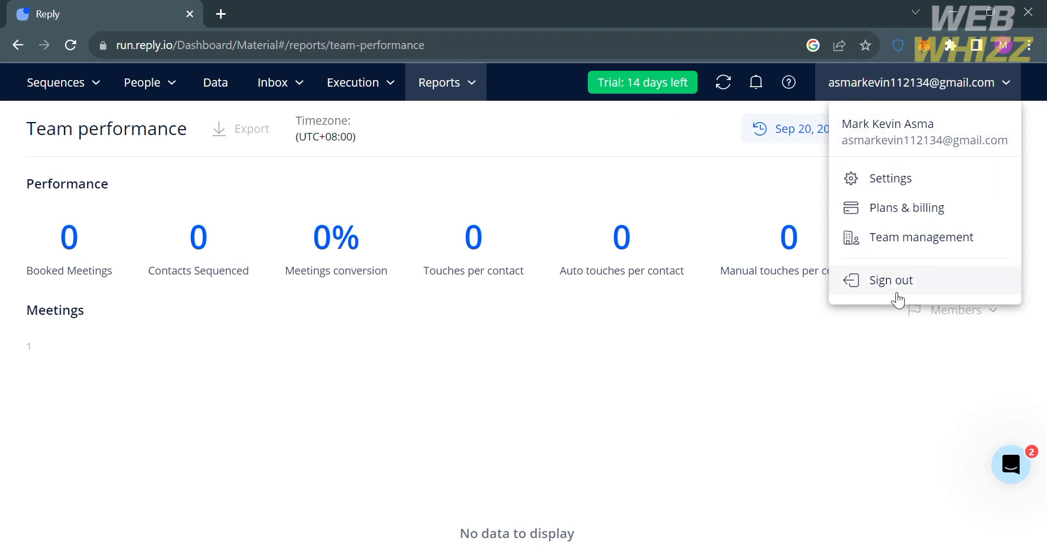
{"action": "left_click", "coordinate": [725, 404]}
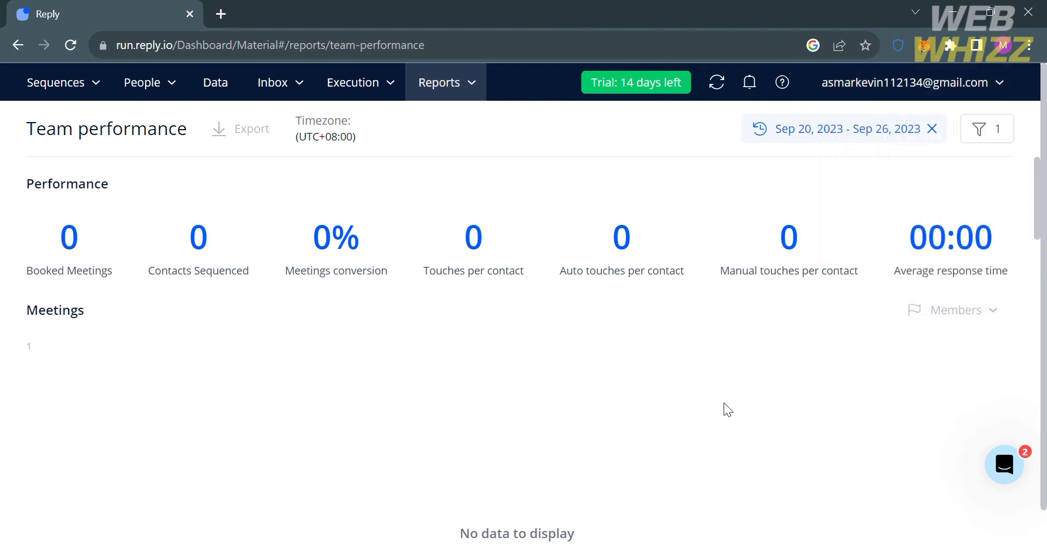
{"action": "left_click", "coordinate": [55, 89]}
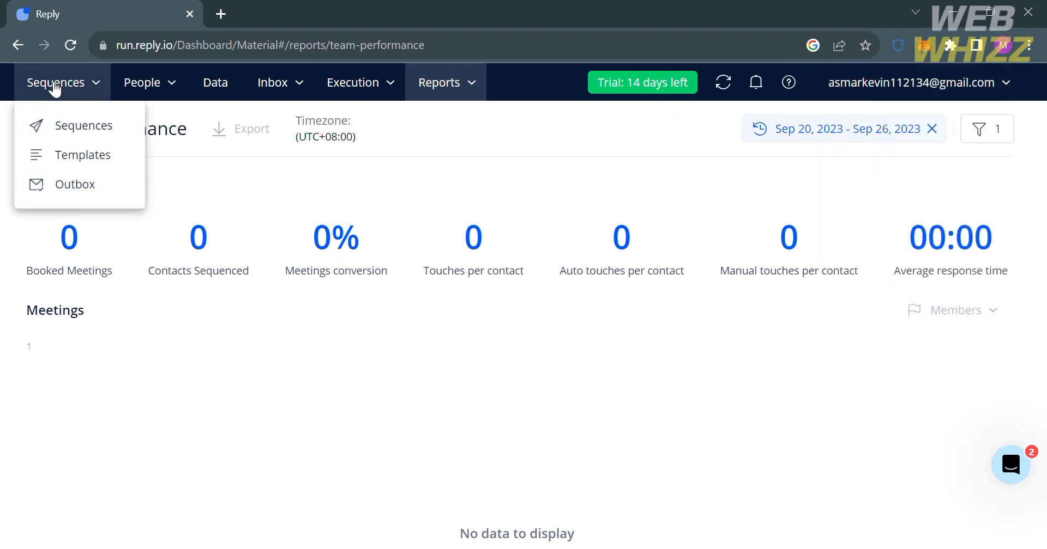
In the Sequences list, create a folder named 'Sample Folder 1' and open it.
{"action": "left_click", "coordinate": [102, 135]}
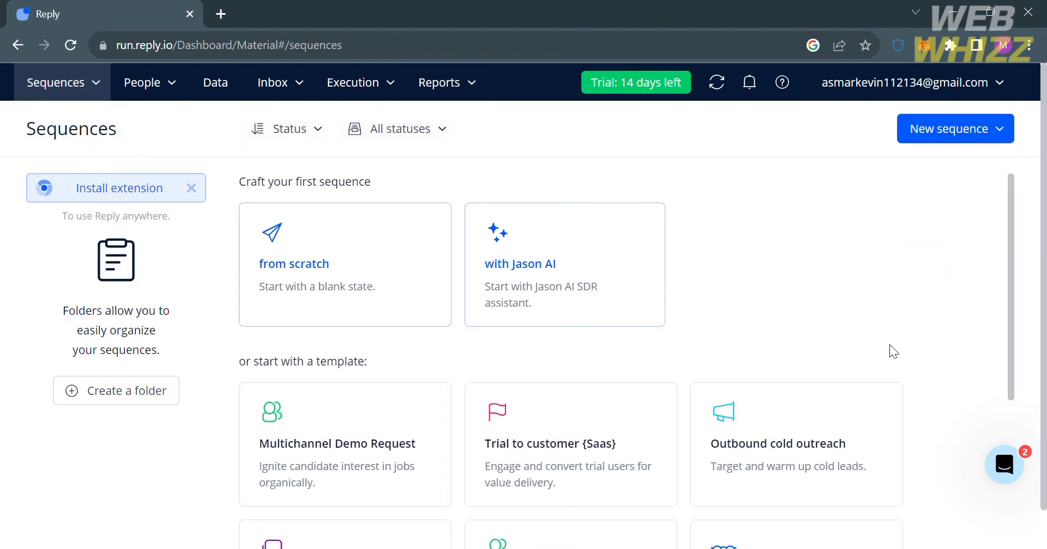
{"action": "scroll", "coordinate": [724, 319], "scroll_direction": "down", "scroll_amount": 1}
{"action": "scroll", "coordinate": [724, 318], "scroll_direction": "up", "scroll_amount": 1}
{"action": "left_click", "coordinate": [98, 405]}
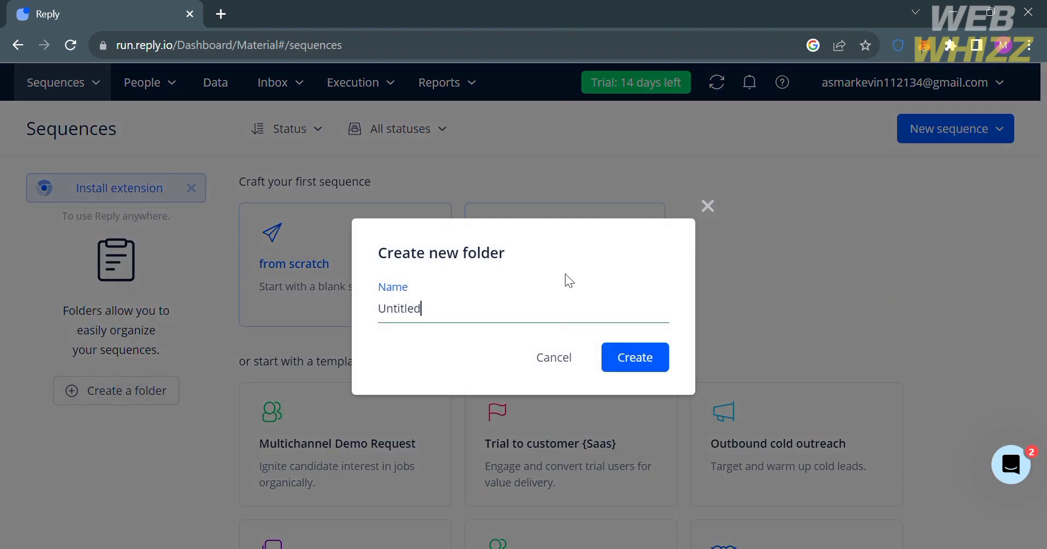
{"action": "key", "text": "BackSpace"}
{"action": "key", "text": "BackSpace"}
{"action": "key", "text": "BackSpace"}
{"action": "key", "text": "BackSpace"}
{"action": "key", "text": "BackSpace"}
{"action": "key", "text": "BackSpace"}
{"action": "key", "text": "BackSpace"}
{"action": "key", "text": "BackSpace"}
{"action": "type", "text": "Sample Folder 1"}
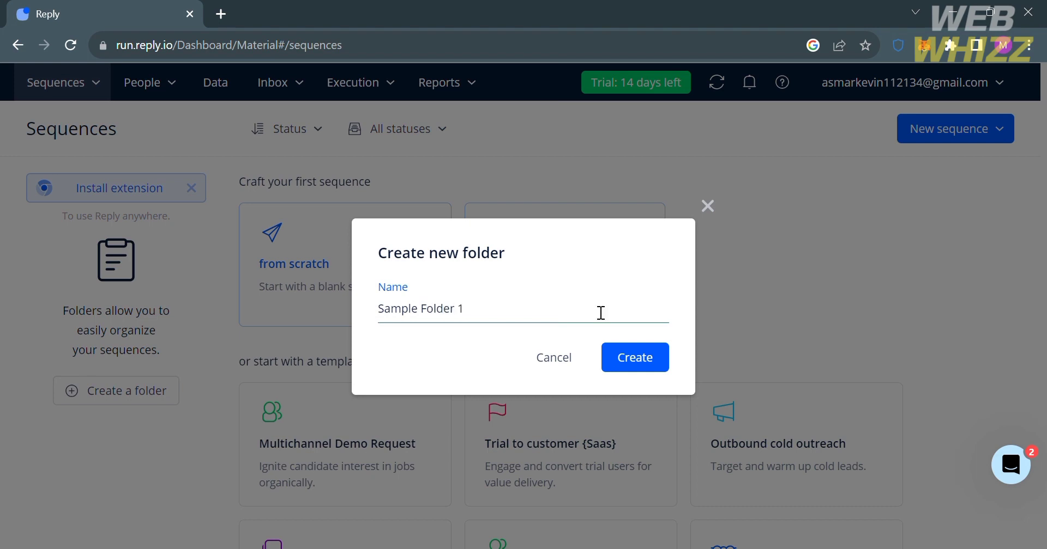
{"action": "left_click", "coordinate": [639, 368]}
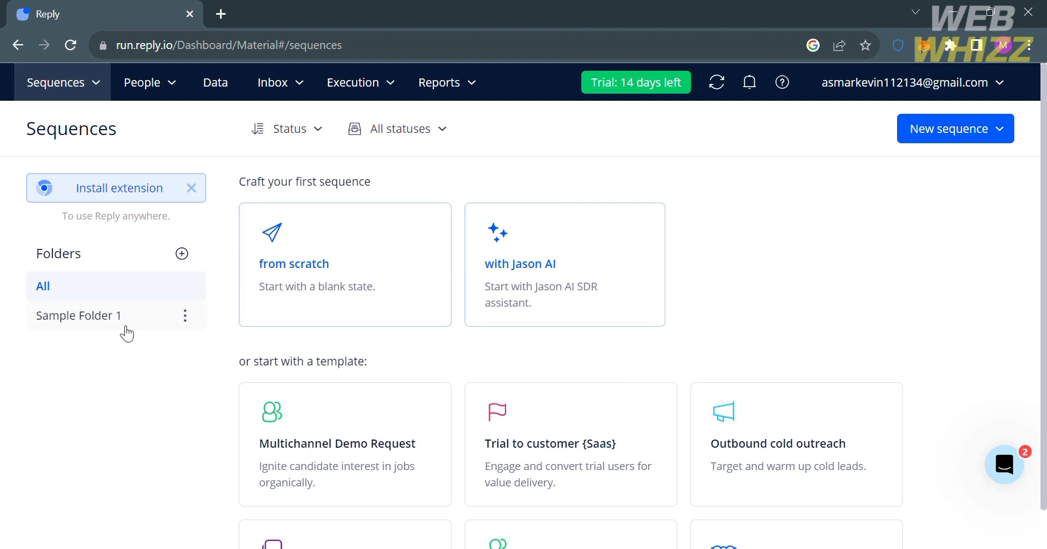
{"action": "left_click", "coordinate": [109, 317]}
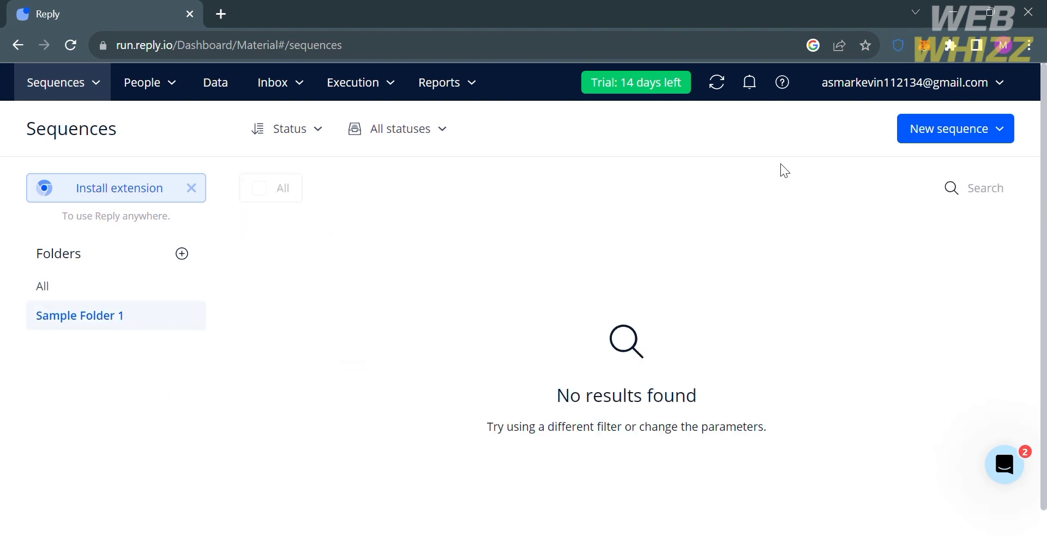
Start a new sequence From template and pick the Trial to customer {Saas} template.
{"action": "left_click", "coordinate": [927, 136]}
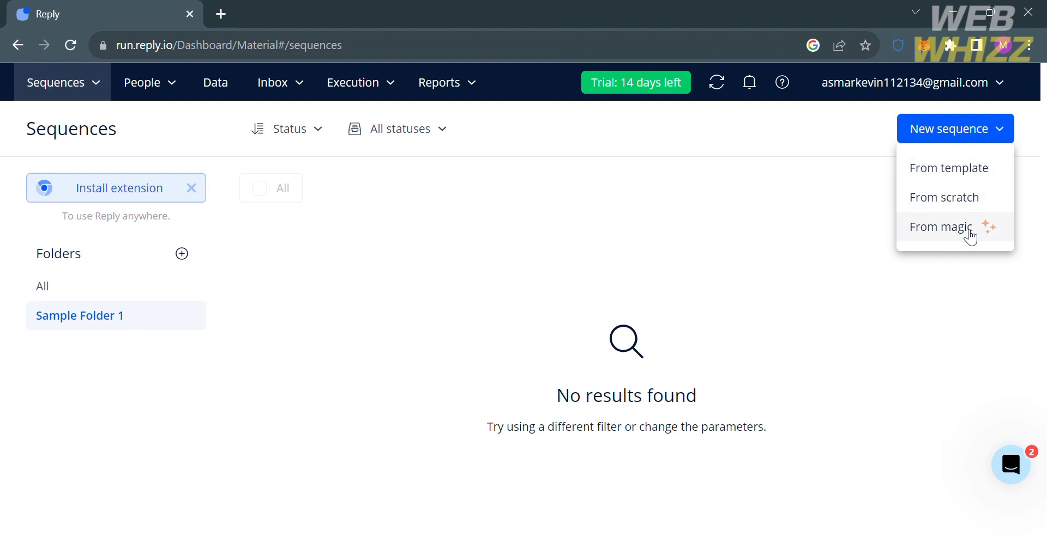
{"action": "left_click", "coordinate": [945, 173]}
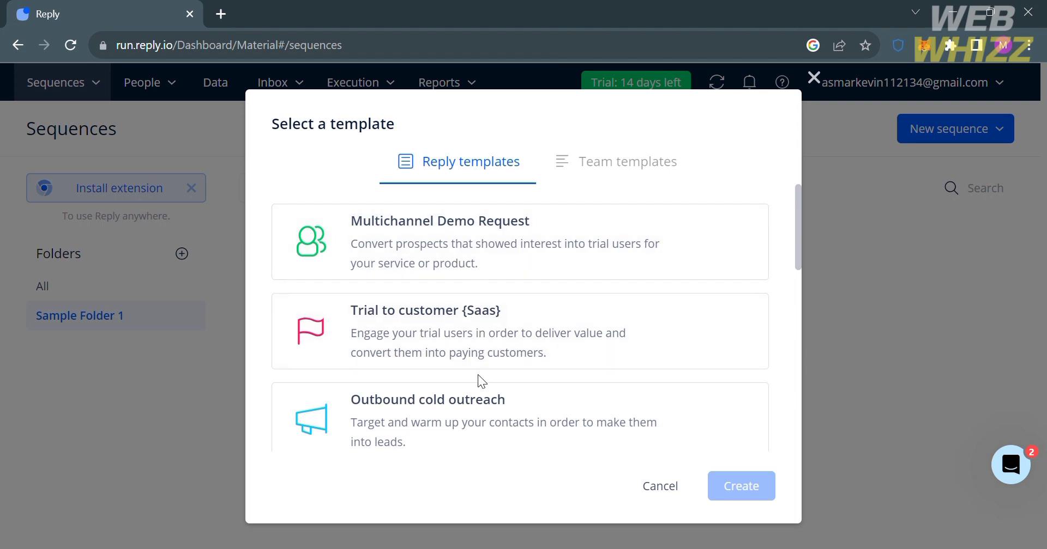
{"action": "scroll", "coordinate": [483, 421], "scroll_direction": "down", "scroll_amount": 1}
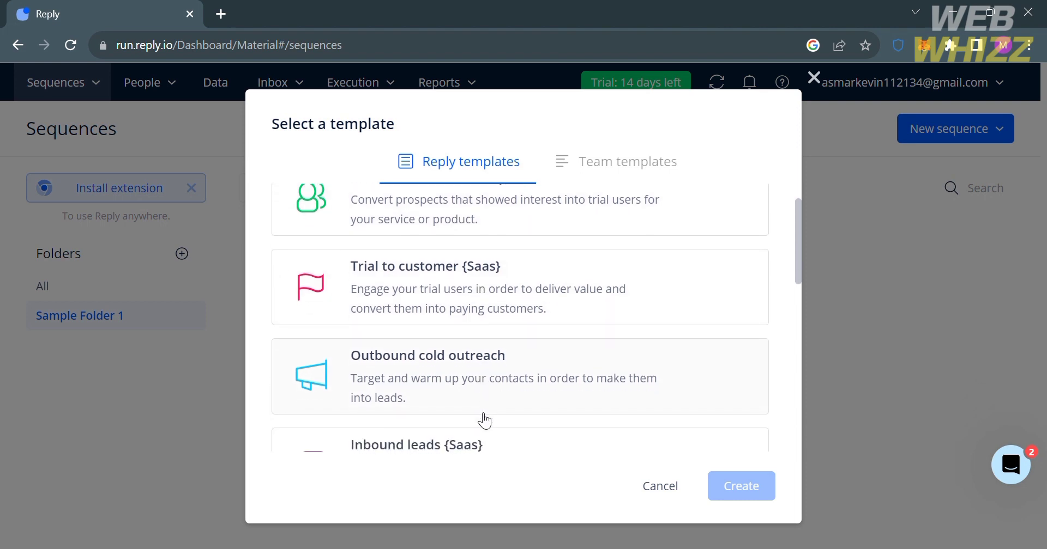
{"action": "left_click", "coordinate": [487, 305]}
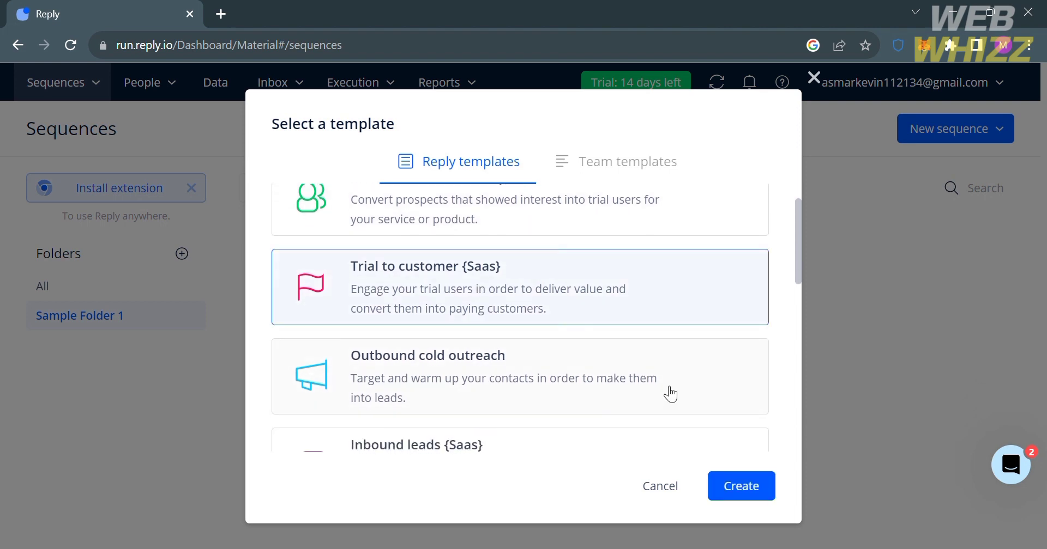
Create the sequence from the Trial to customer {Saas} template.
{"action": "left_click", "coordinate": [750, 490]}
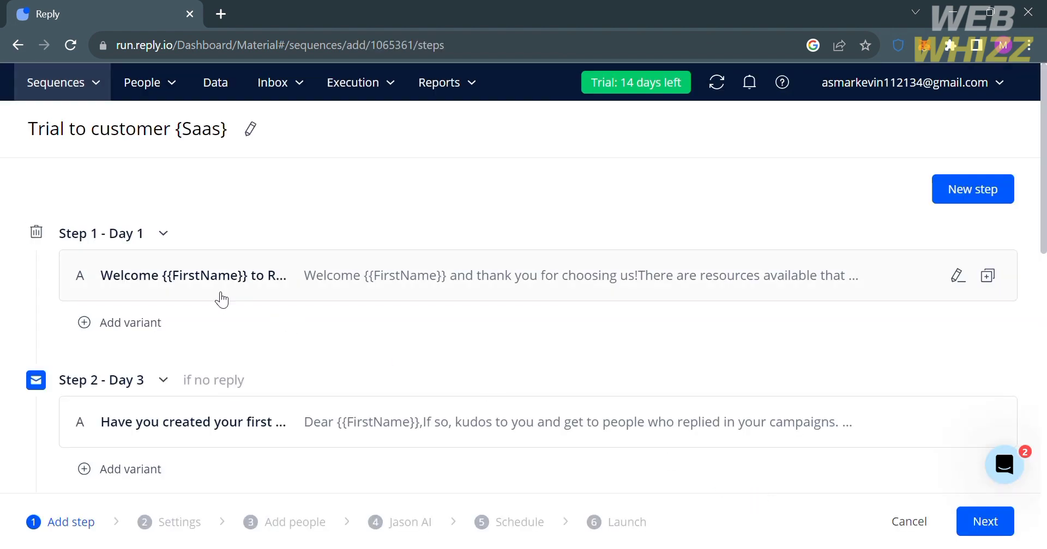
{"action": "scroll", "coordinate": [693, 335], "scroll_direction": "down", "scroll_amount": 2}
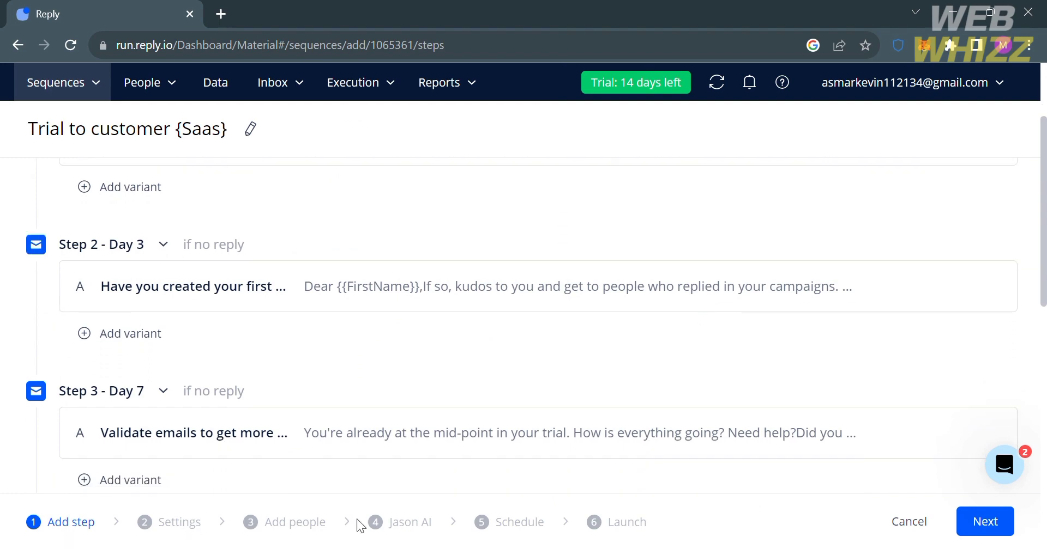
{"action": "scroll", "coordinate": [498, 416], "scroll_direction": "up", "scroll_amount": 2}
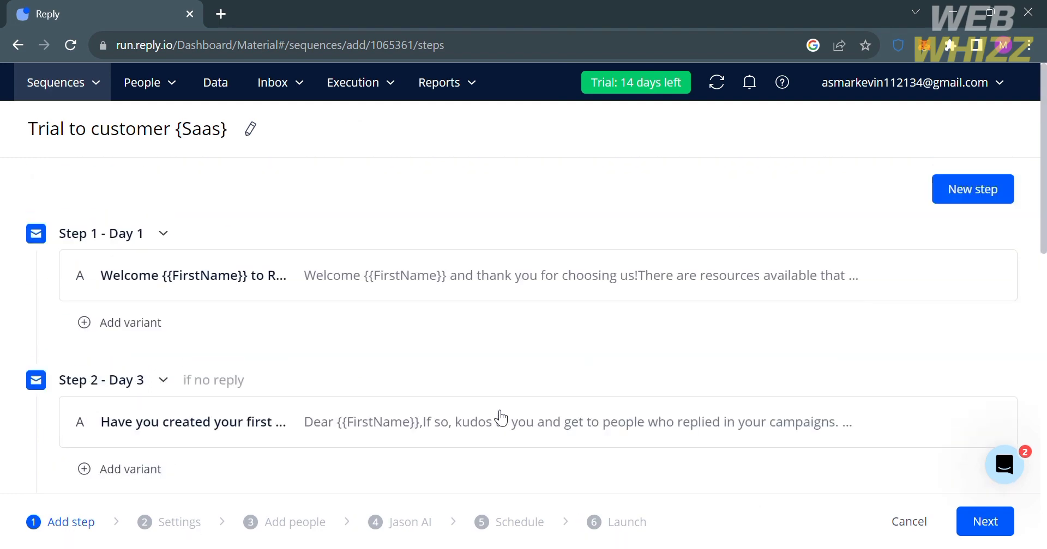
Review the Step 1 Day 1 welcome email and close the editor without changes.
{"action": "left_click", "coordinate": [769, 276]}
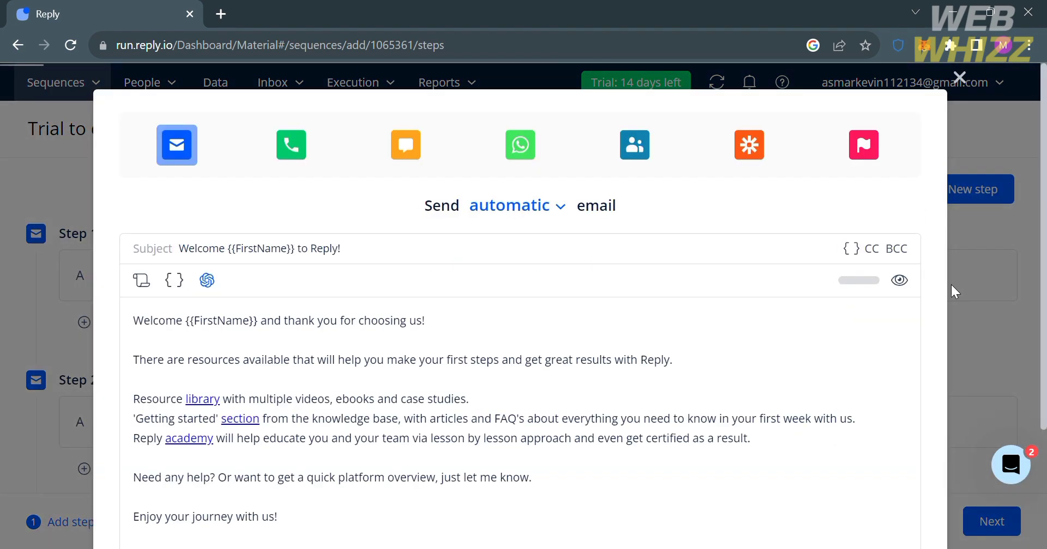
{"action": "scroll", "coordinate": [409, 467], "scroll_direction": "down", "scroll_amount": 2}
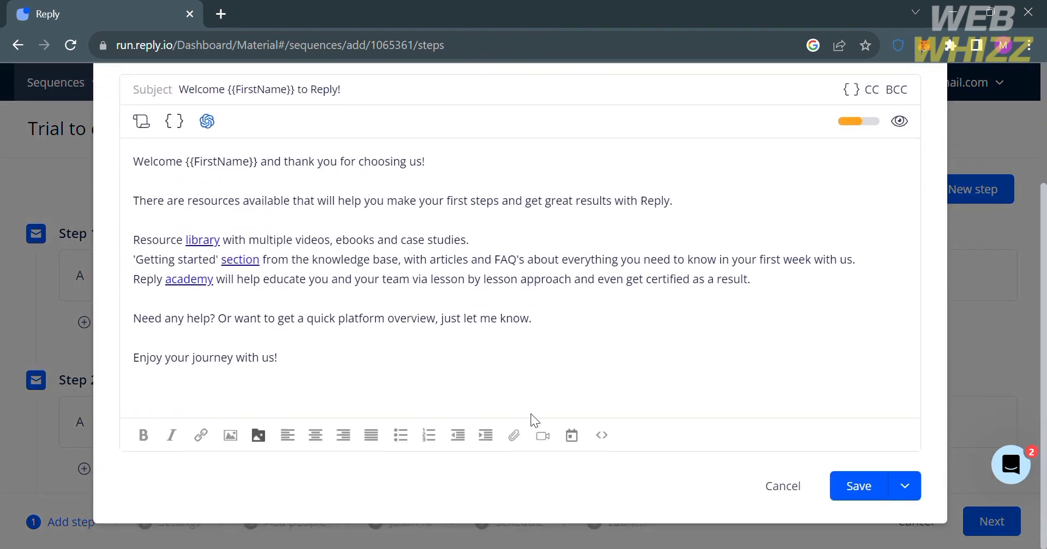
{"action": "scroll", "coordinate": [627, 412], "scroll_direction": "up", "scroll_amount": 1}
{"action": "left_click", "coordinate": [634, 413]}
{"action": "scroll", "coordinate": [634, 413], "scroll_direction": "up", "scroll_amount": 2}
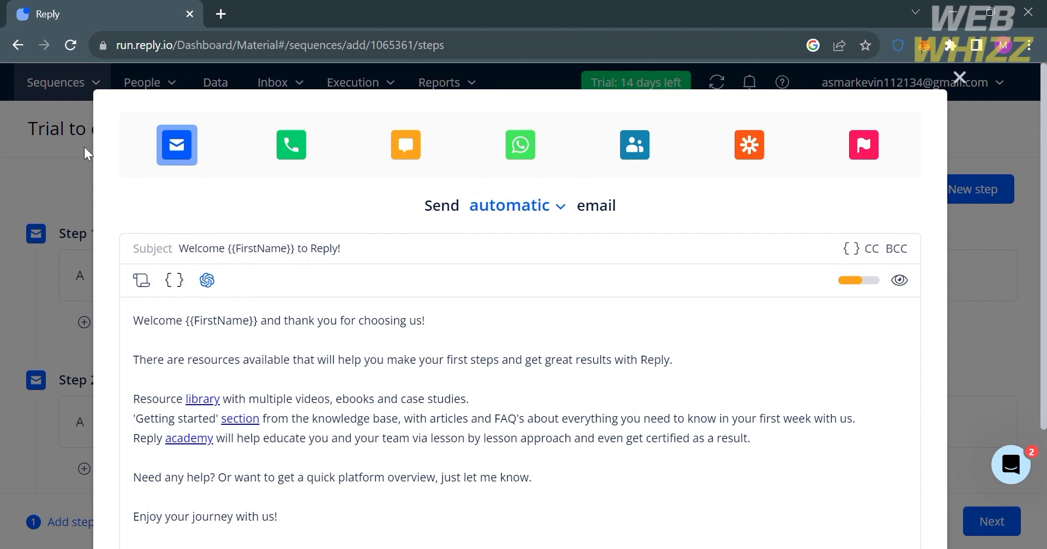
{"action": "left_click", "coordinate": [962, 379]}
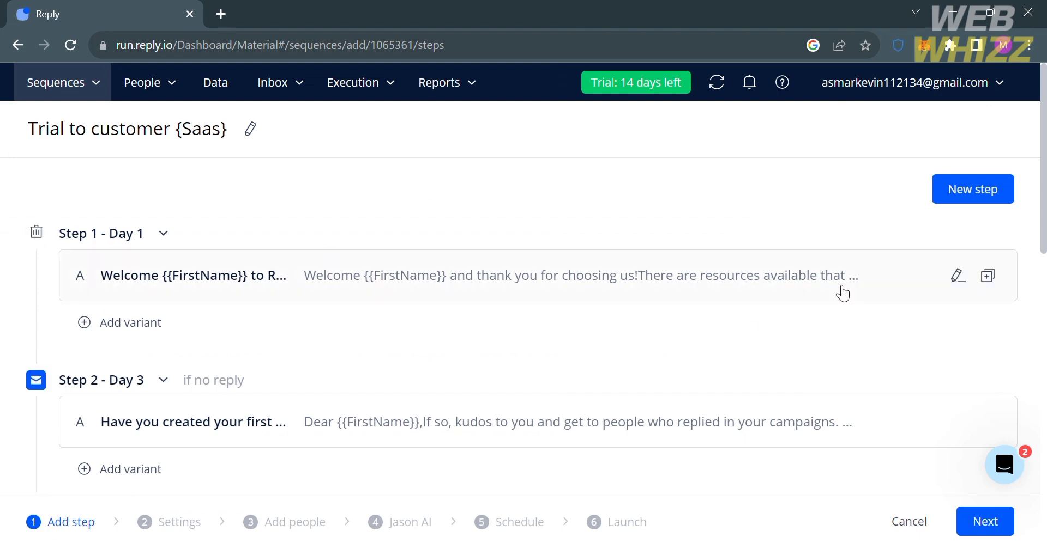
Move the Day 3 email above the welcome email and remove the Step 3 email.
{"action": "left_click_drag", "start_coordinate": [836, 439], "coordinate": [745, 234]}
{"action": "left_click", "coordinate": [989, 371]}
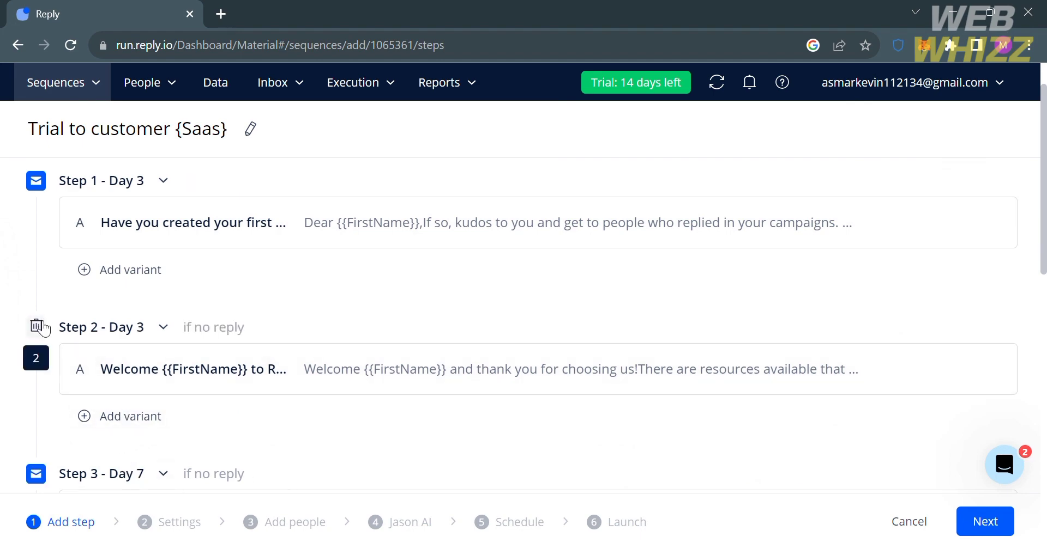
{"action": "scroll", "coordinate": [60, 475], "scroll_direction": "down", "scroll_amount": 3}
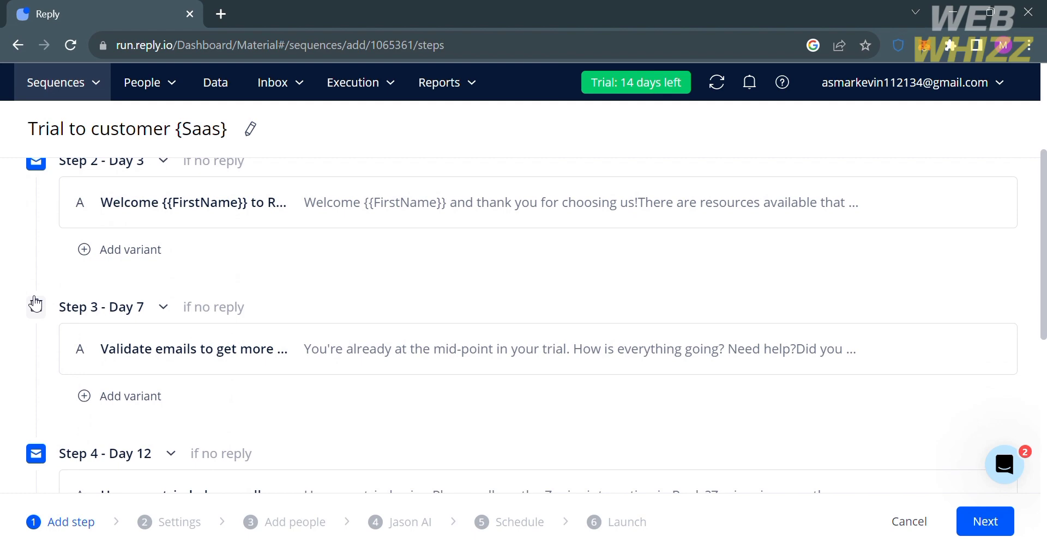
{"action": "left_click", "coordinate": [40, 316]}
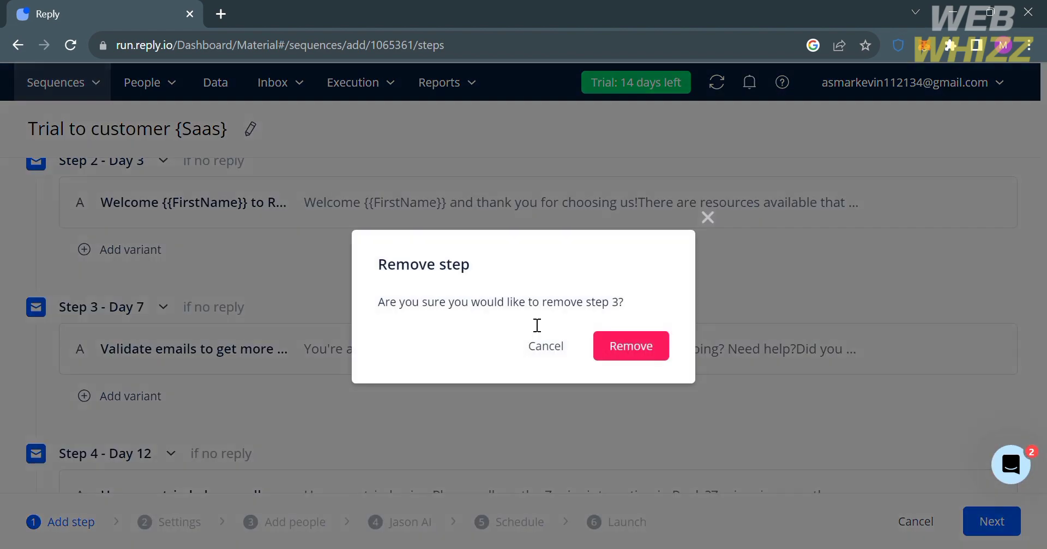
{"action": "left_click", "coordinate": [652, 346]}
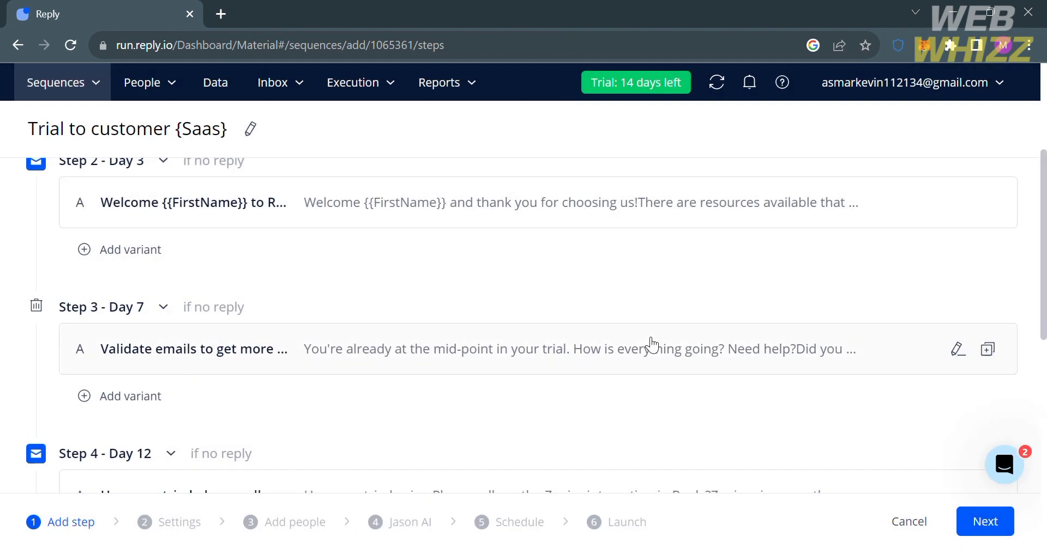
Review the Settings page, expanding and collapsing Replies handling, then continue to Add people.
{"action": "left_click", "coordinate": [996, 529]}
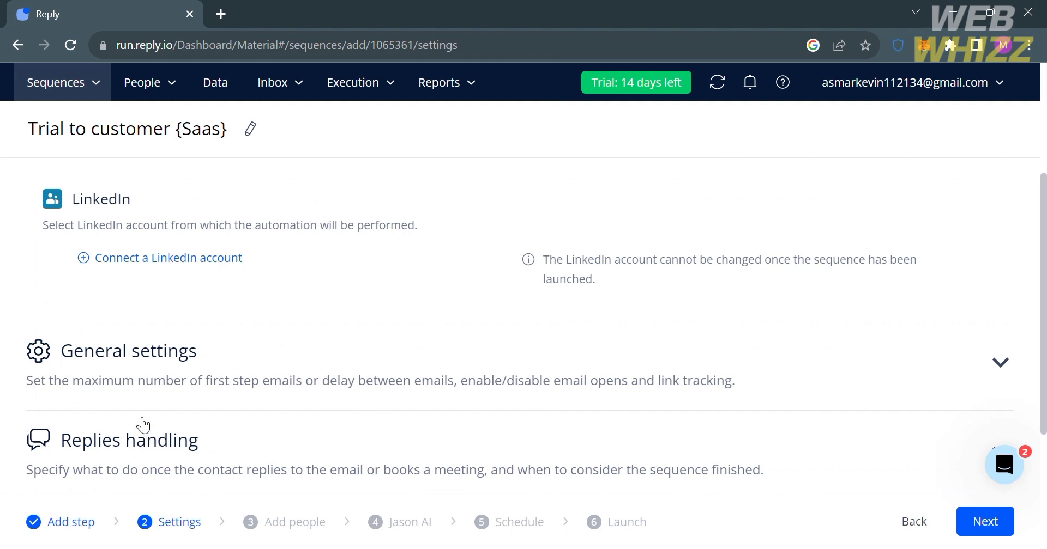
{"action": "scroll", "coordinate": [268, 405], "scroll_direction": "down", "scroll_amount": 4}
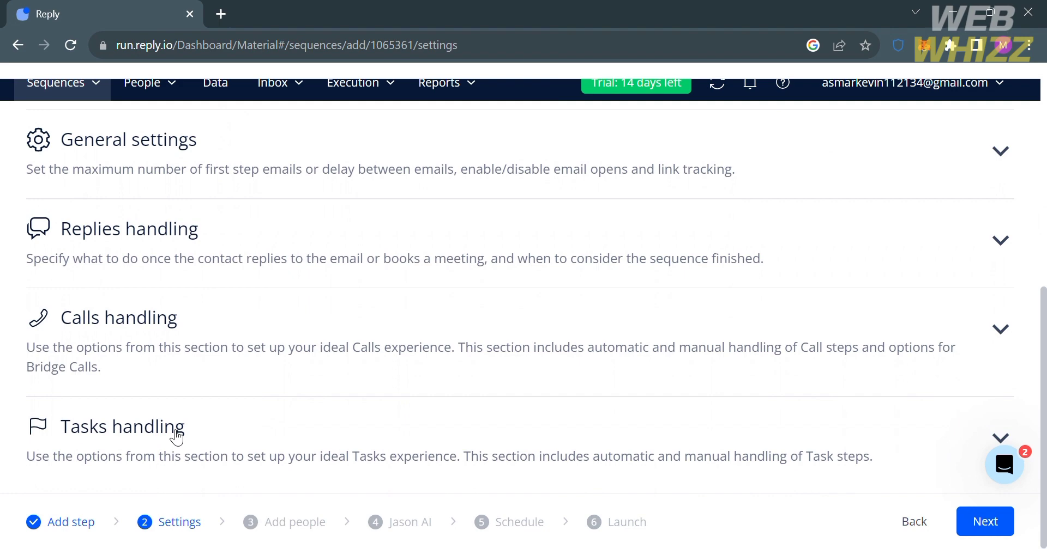
{"action": "scroll", "coordinate": [243, 435], "scroll_direction": "up", "scroll_amount": 4}
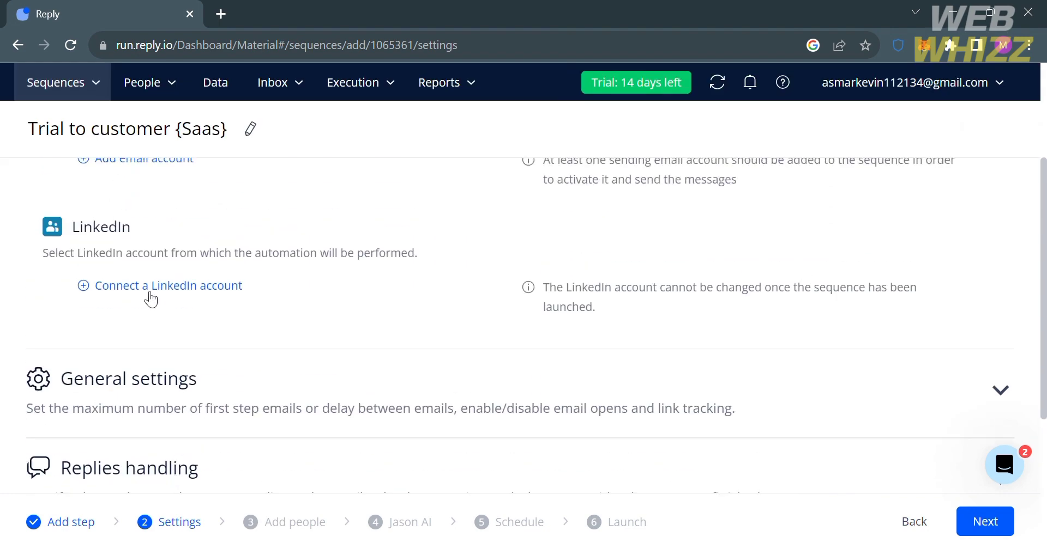
{"action": "scroll", "coordinate": [938, 327], "scroll_direction": "down", "scroll_amount": 3}
{"action": "scroll", "coordinate": [937, 322], "scroll_direction": "down", "scroll_amount": 1}
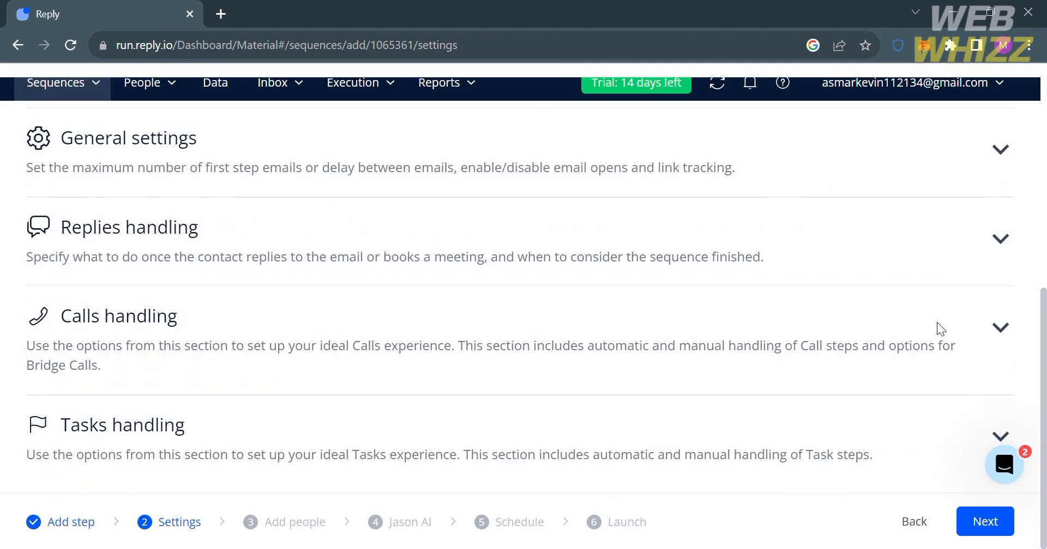
{"action": "left_click", "coordinate": [943, 247]}
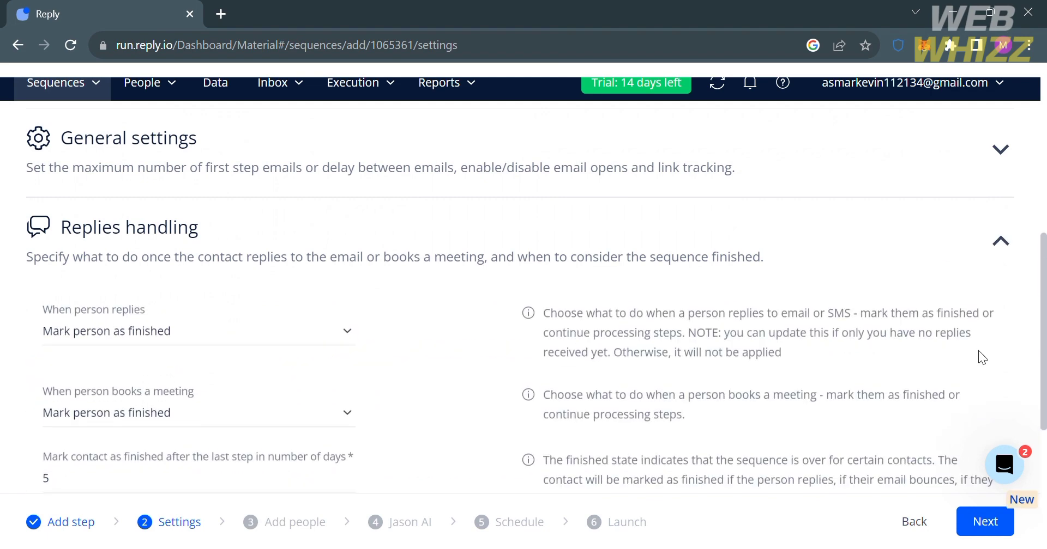
{"action": "left_click", "coordinate": [979, 237]}
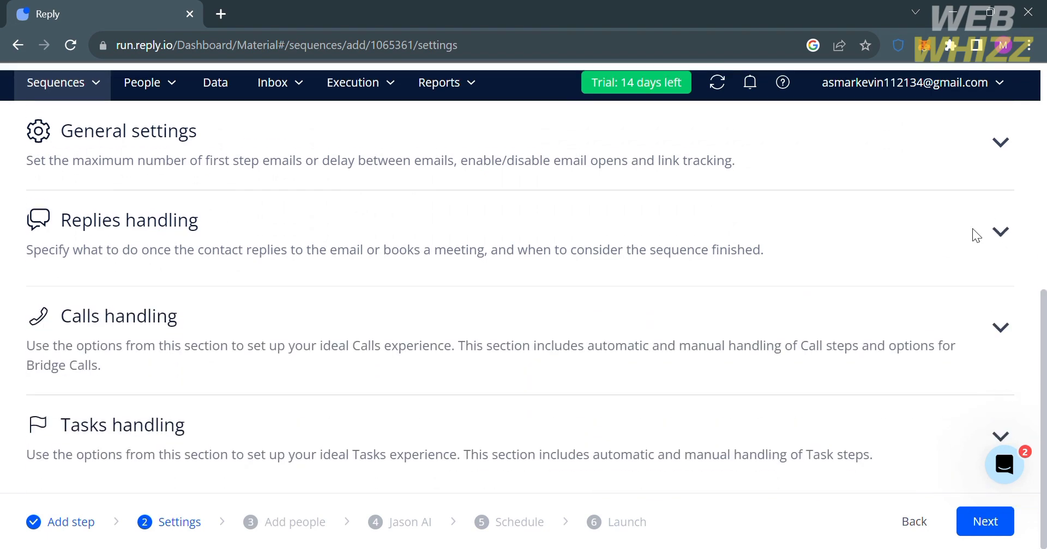
{"action": "left_click", "coordinate": [982, 529]}
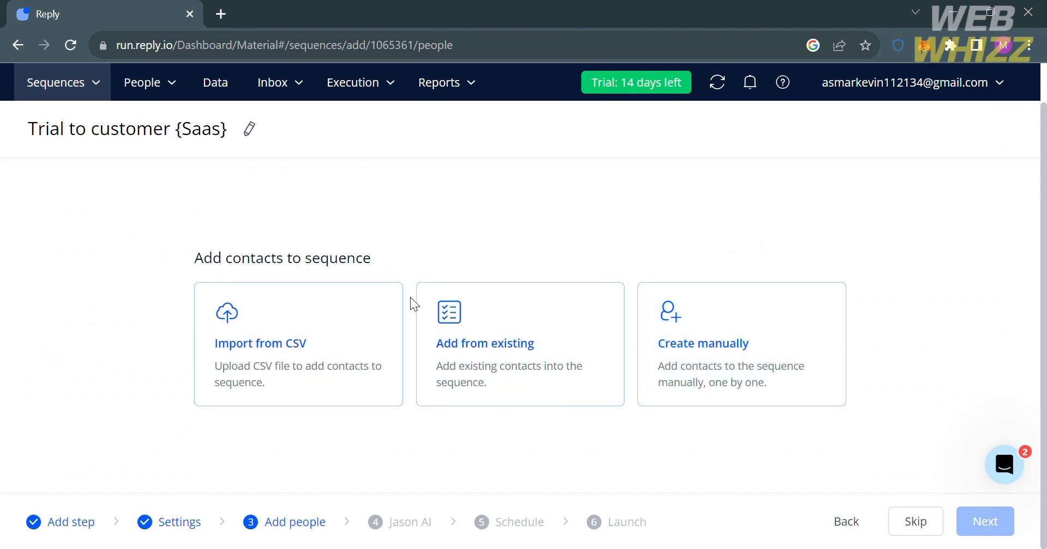
{"action": "left_click", "coordinate": [690, 331]}
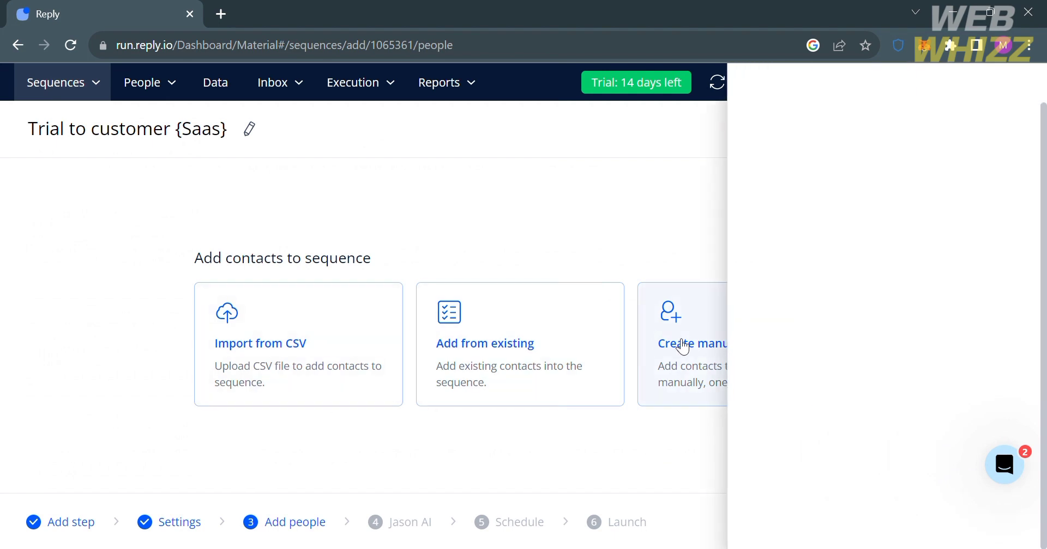
{"action": "scroll", "coordinate": [822, 337], "scroll_direction": "down", "scroll_amount": 2}
{"action": "scroll", "coordinate": [822, 338], "scroll_direction": "down", "scroll_amount": 9}
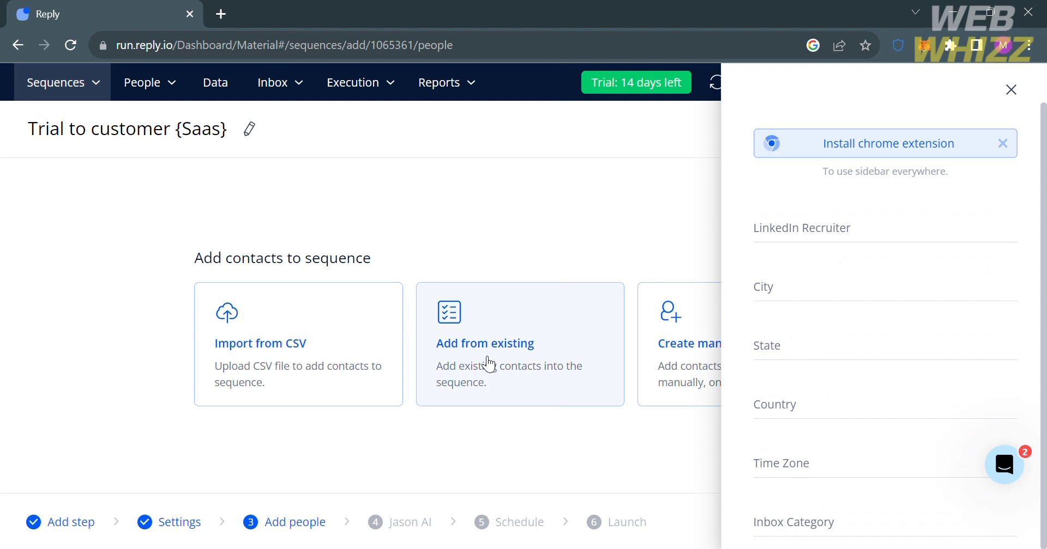
{"action": "key", "text": "Escape"}
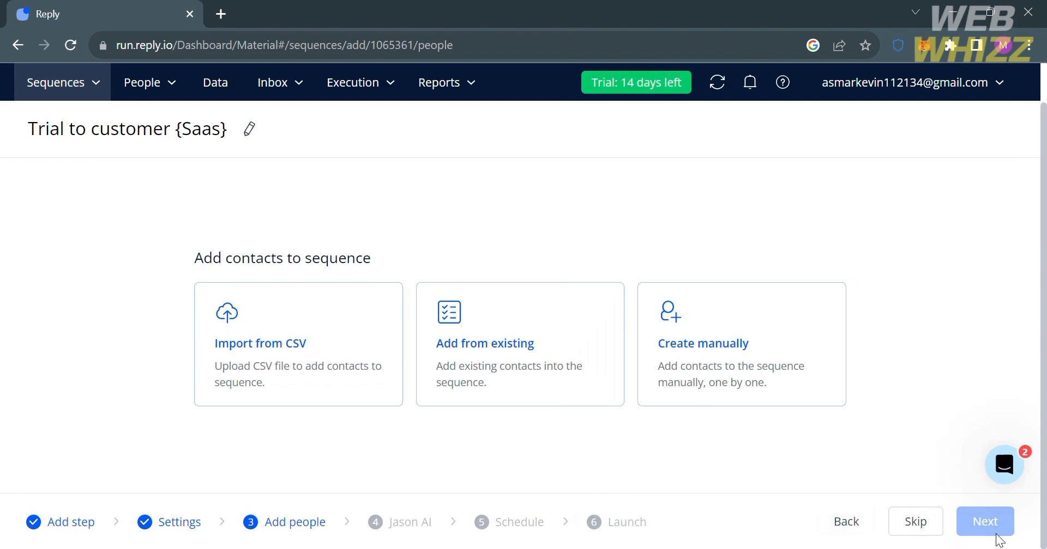
On the Jason AI step, switch Handle replies off and back on.
{"action": "left_click", "coordinate": [919, 530]}
{"action": "scroll", "coordinate": [202, 314], "scroll_direction": "down", "scroll_amount": 4}
{"action": "scroll", "coordinate": [202, 314], "scroll_direction": "up", "scroll_amount": 4}
{"action": "scroll", "coordinate": [232, 363], "scroll_direction": "down", "scroll_amount": 2}
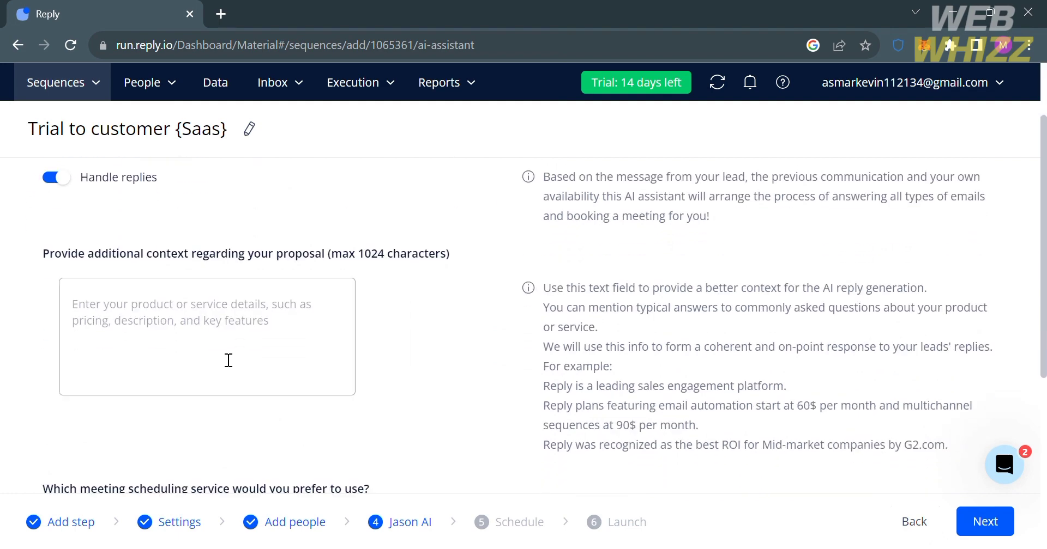
{"action": "scroll", "coordinate": [278, 343], "scroll_direction": "down", "scroll_amount": 2}
{"action": "scroll", "coordinate": [278, 343], "scroll_direction": "up", "scroll_amount": 4}
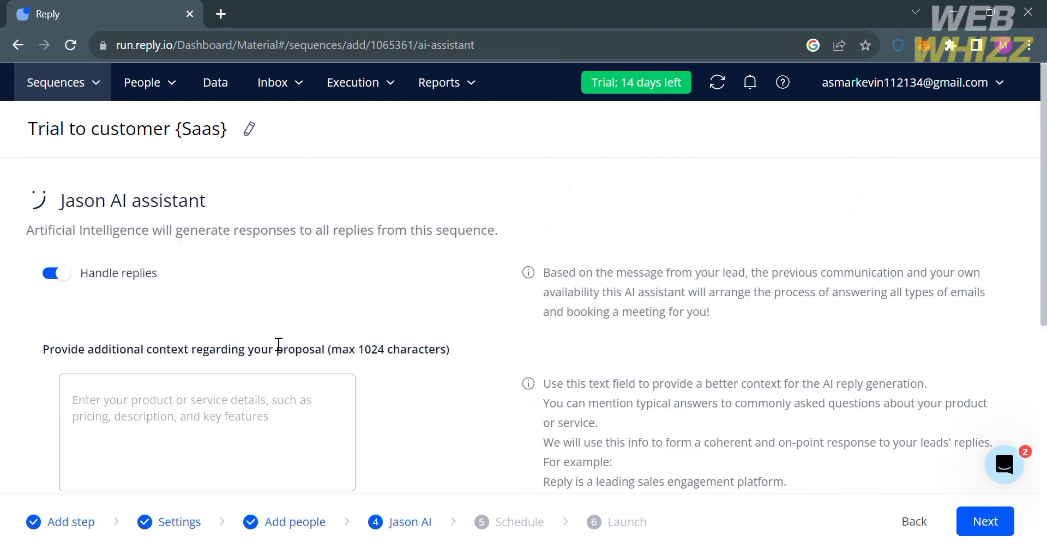
{"action": "left_click", "coordinate": [69, 282]}
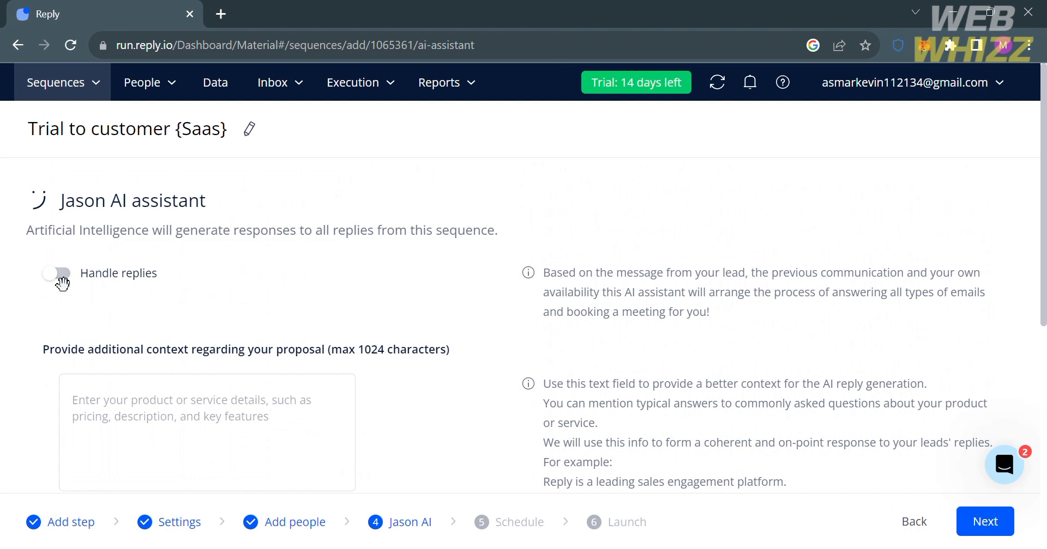
{"action": "left_click", "coordinate": [63, 280]}
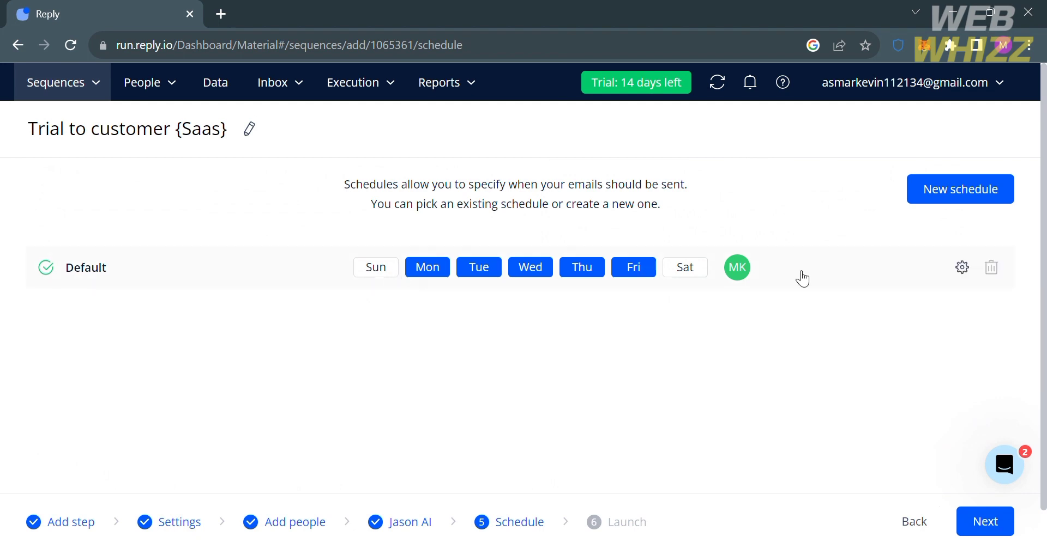
Preview the New schedule form, then move on to the Launch summary.
{"action": "left_click", "coordinate": [962, 196]}
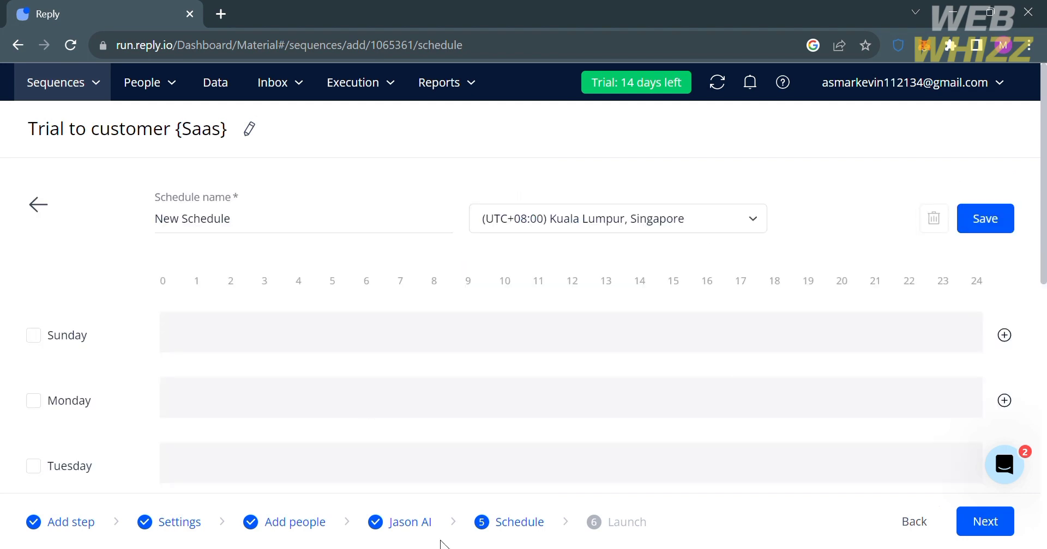
{"action": "scroll", "coordinate": [477, 333], "scroll_direction": "down", "scroll_amount": 2}
{"action": "scroll", "coordinate": [475, 331], "scroll_direction": "up", "scroll_amount": 2}
{"action": "left_click", "coordinate": [970, 526]}
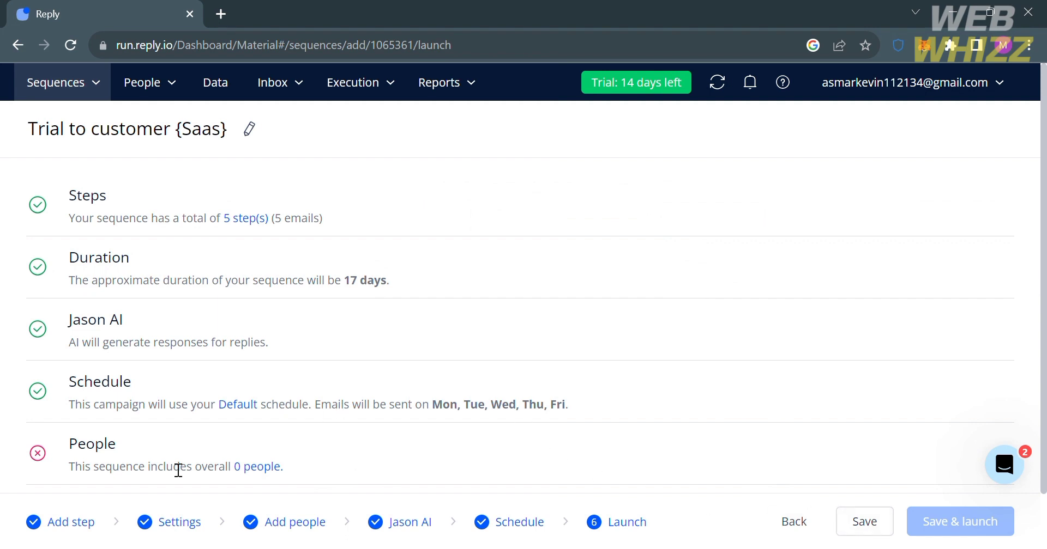
Review the Launch summary and save the sequence with Save, not Save & launch.
{"action": "scroll", "coordinate": [584, 357], "scroll_direction": "down", "scroll_amount": 1}
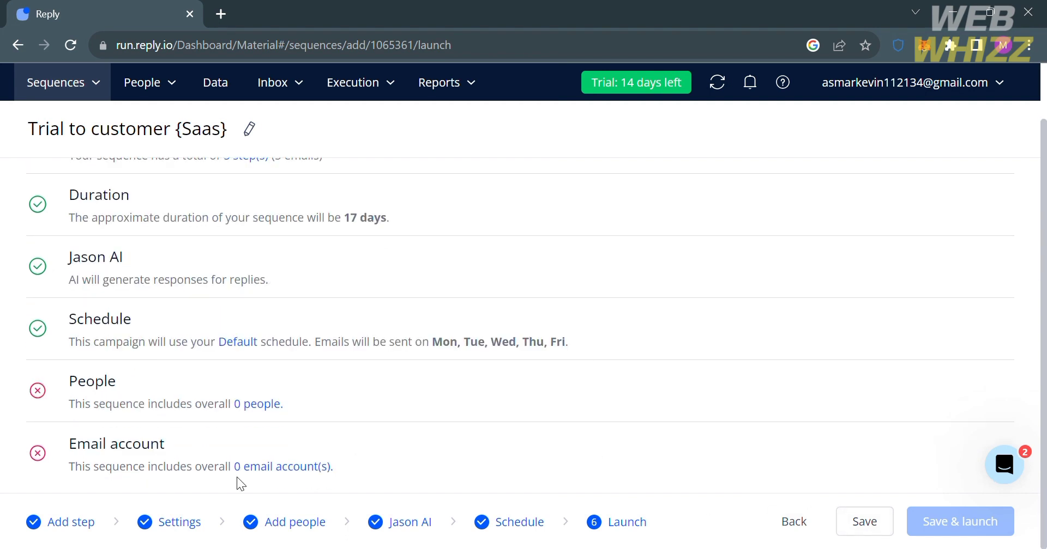
{"action": "left_click", "coordinate": [870, 527]}
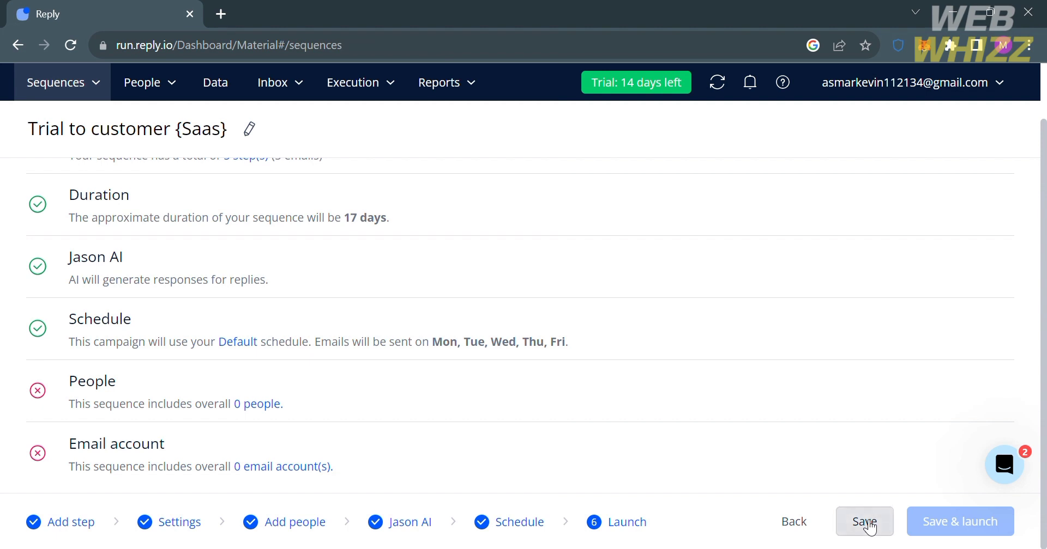
Switch to the All folder in the Folders sidebar to list every sequence.
{"action": "mouse_move", "coordinate": [122, 276]}
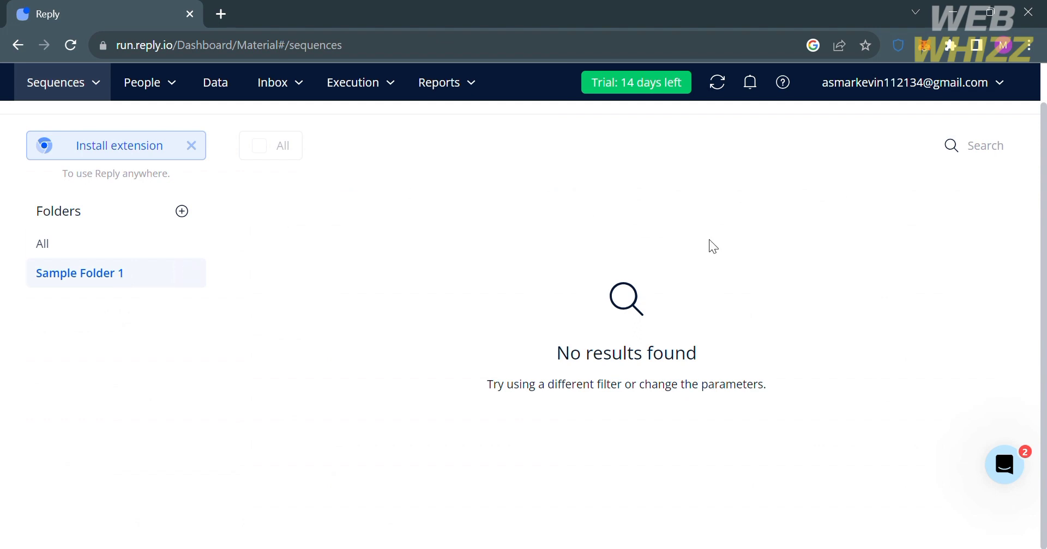
{"action": "left_click", "coordinate": [82, 240]}
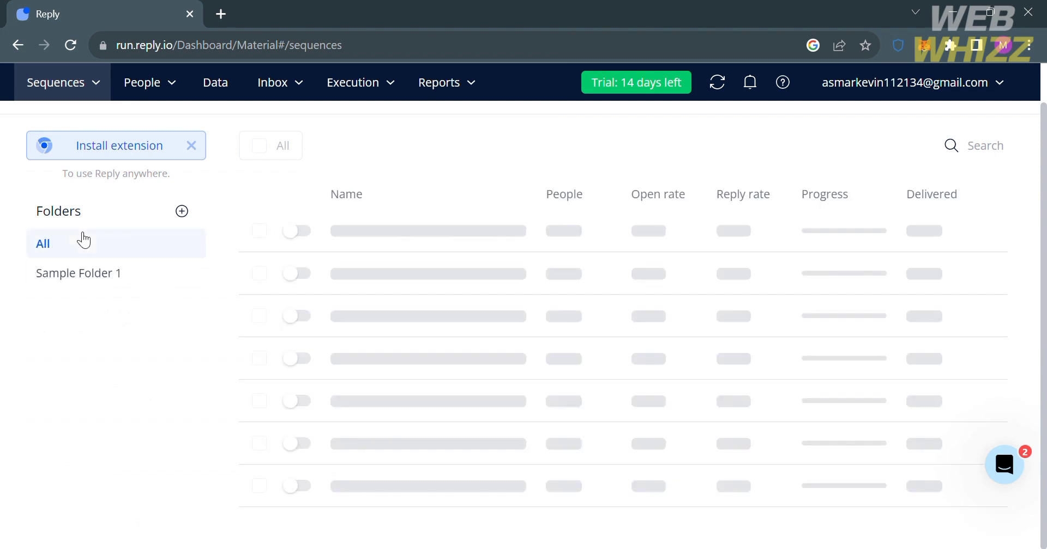